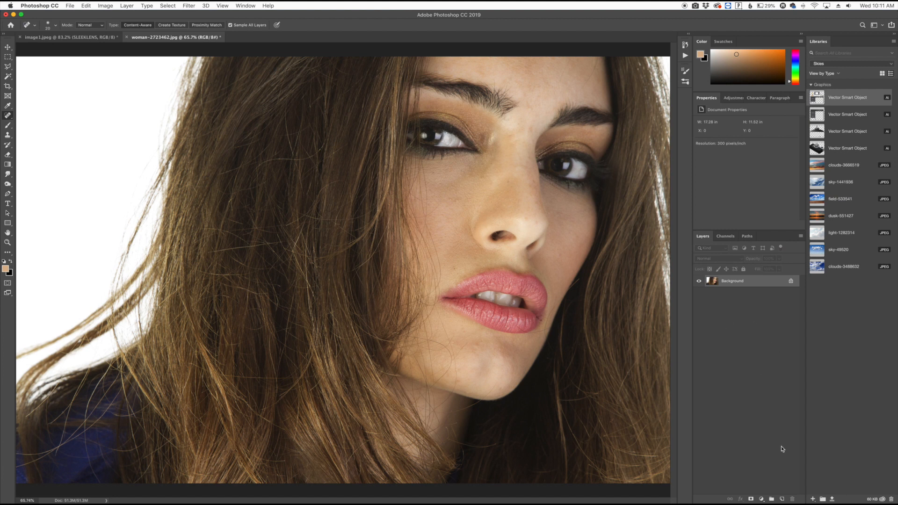
# Add a new empty layer above the Background and select the Spot Healing Brush at a size of 60 pixels
pyautogui.click(782, 499)
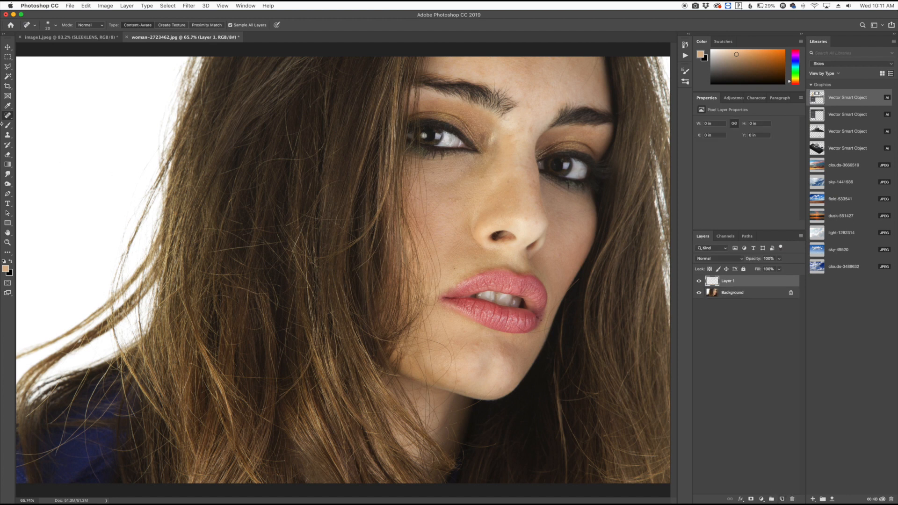
pyautogui.rightClick(8, 116)
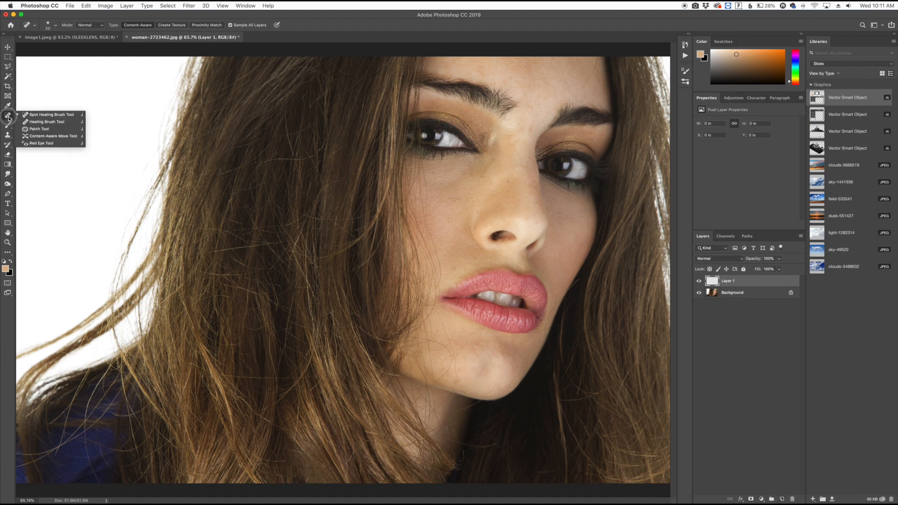
pyautogui.click(36, 116)
pyautogui.press(']')
pyautogui.press(']')
pyautogui.press(']')
pyautogui.press(']')
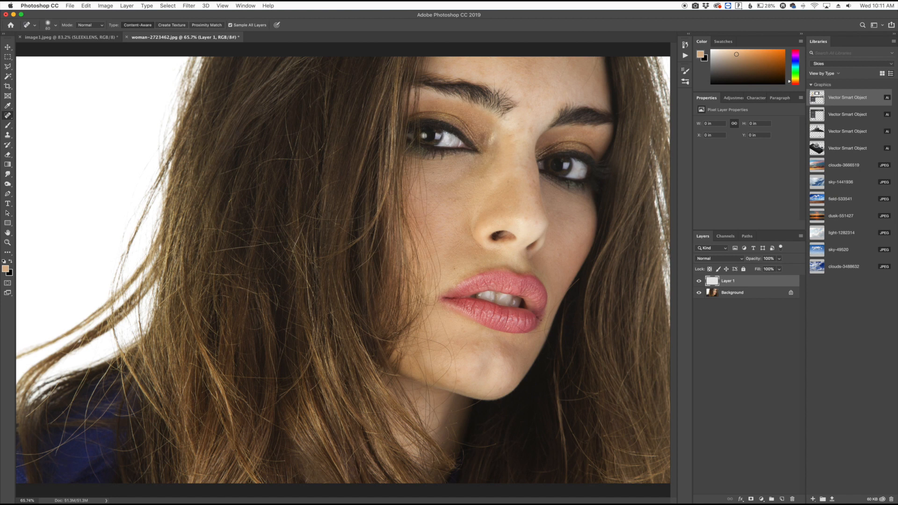
# Heal the dark spot above the upper lip and the small blemishes on the nose, cheek and under-eye area
pyautogui.scroll(5, 491, 289)
pyautogui.scroll(3, 524, 268)
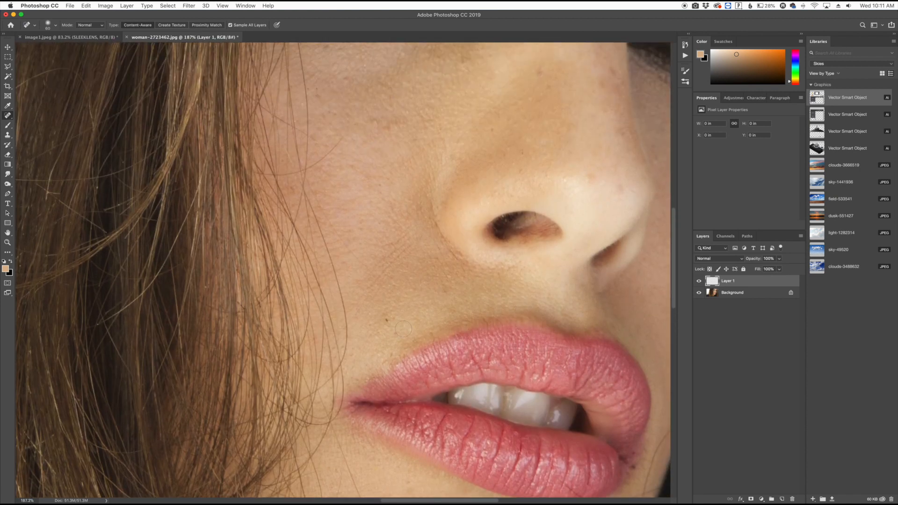
pyautogui.click(385, 320)
pyautogui.scroll(5, 505, 303)
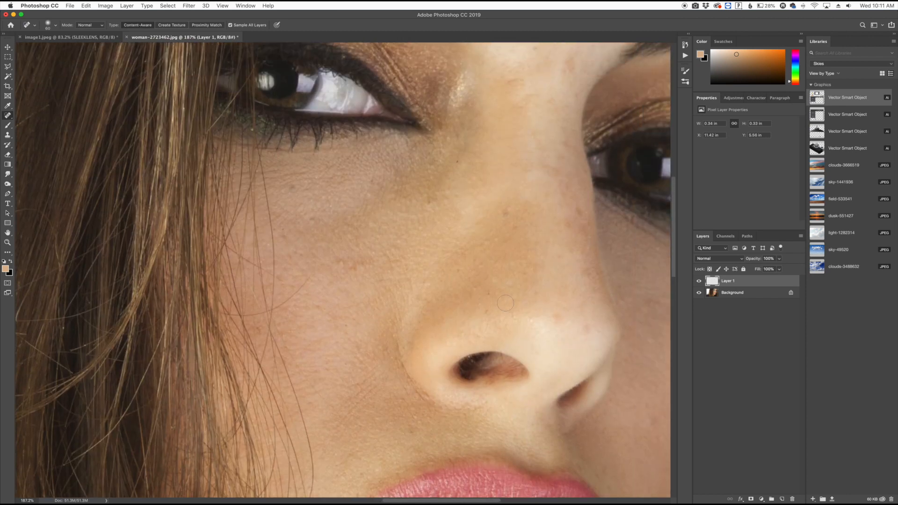
pyautogui.hscroll(3, 505, 303)
pyautogui.click(473, 216)
pyautogui.click(306, 264)
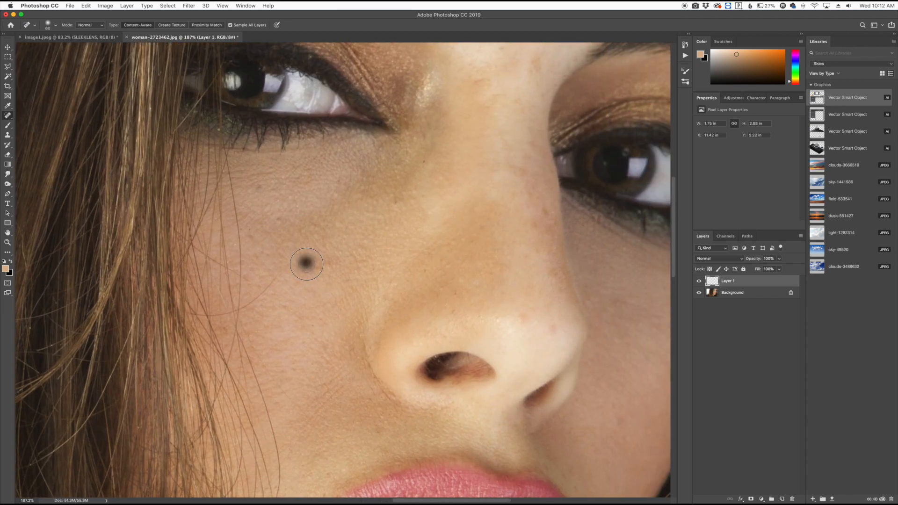
pyautogui.click(259, 188)
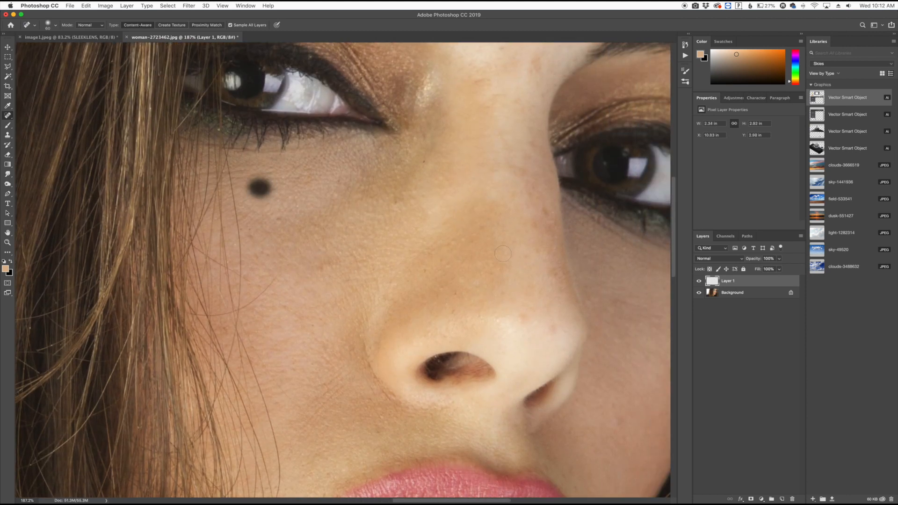
# Heal the remaining small blemishes along the bridge and tip of the nose
pyautogui.scroll(3, 480, 254)
pyautogui.click(422, 215)
pyautogui.click(534, 123)
pyautogui.click(522, 374)
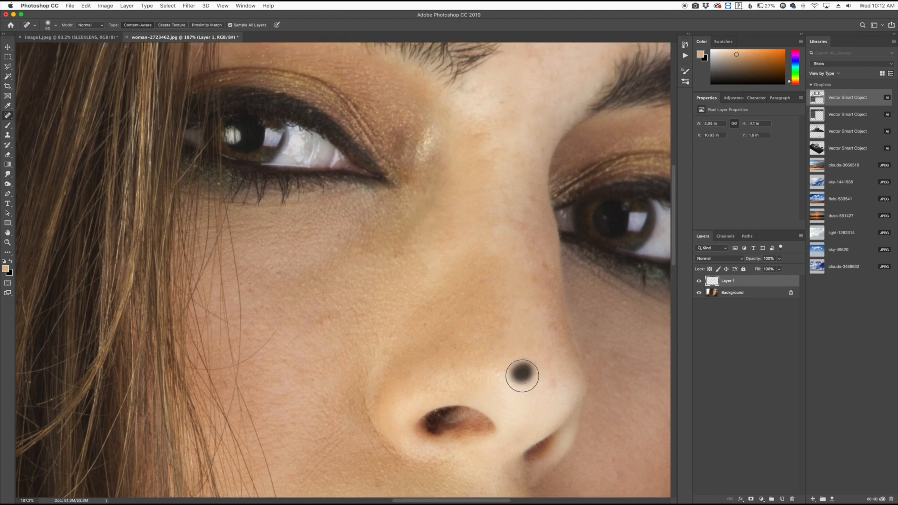
# Paint out the two stray hairs on the forehead above the far eyebrow with the Spot Healing Brush
pyautogui.scroll(-4, 521, 375)
pyautogui.hscroll(5, 536, 290)
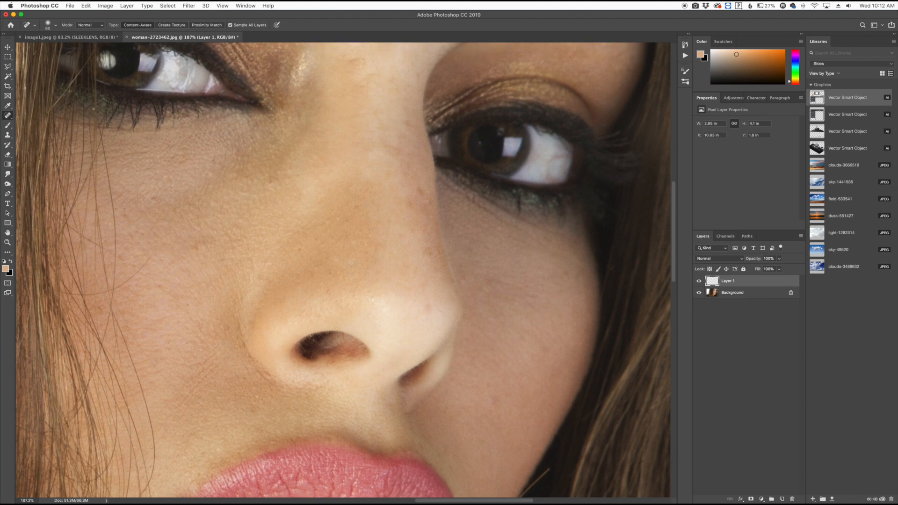
pyautogui.scroll(10, 536, 290)
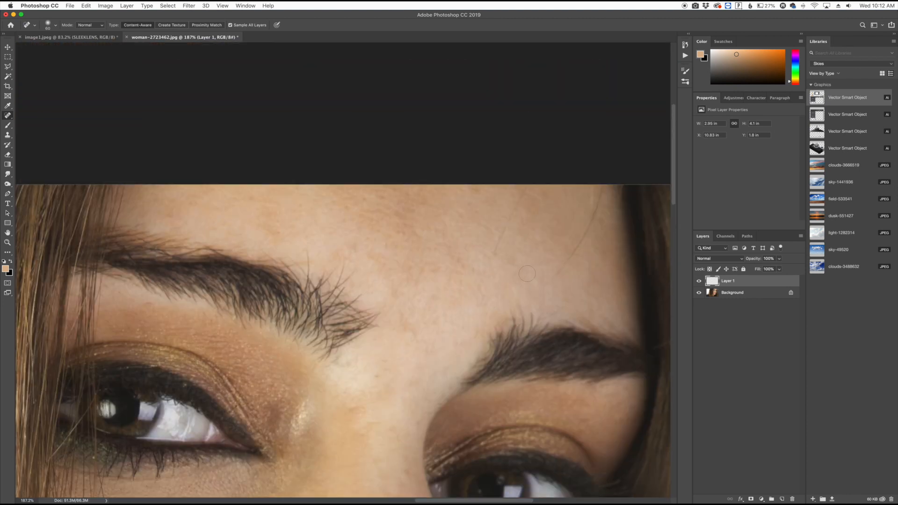
pyautogui.moveTo(495, 254); pyautogui.dragTo(533, 174)
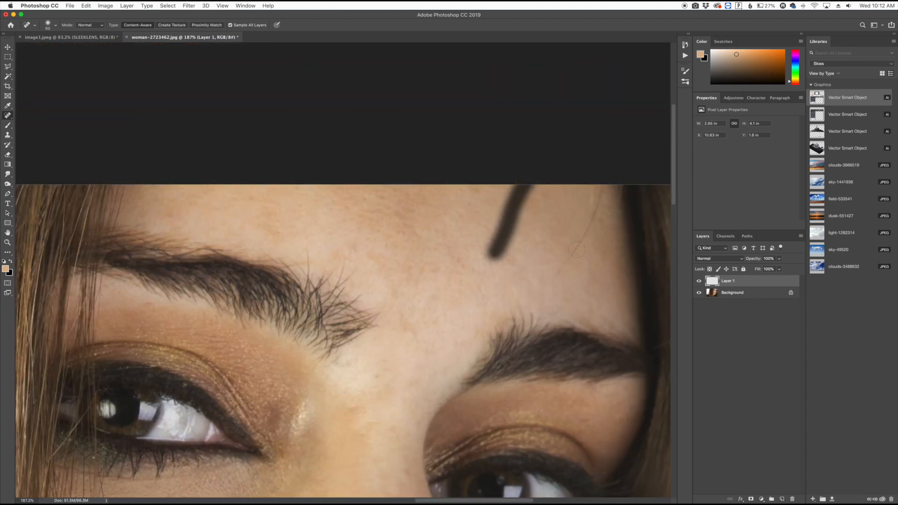
pyautogui.moveTo(561, 262); pyautogui.dragTo(603, 177)
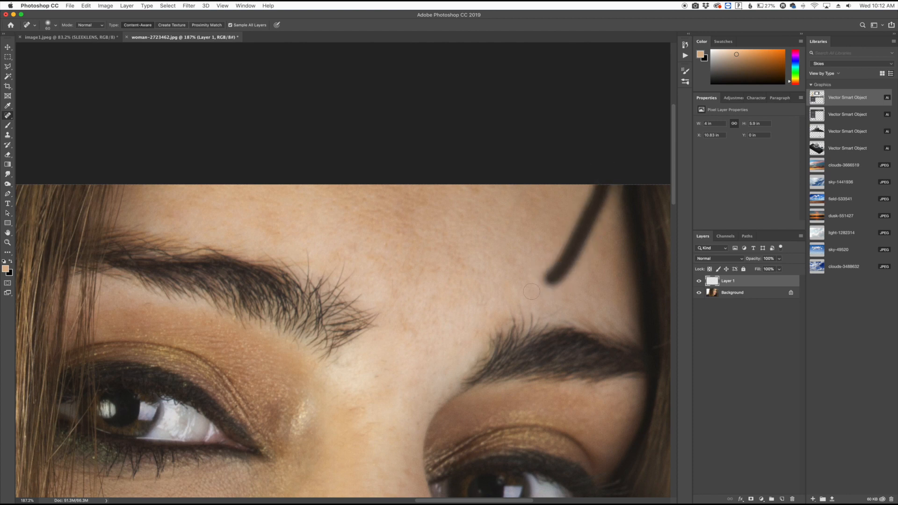
# Heal the small blemish at the tip of the nose
pyautogui.scroll(-4, 491, 294)
pyautogui.scroll(-8, 427, 246)
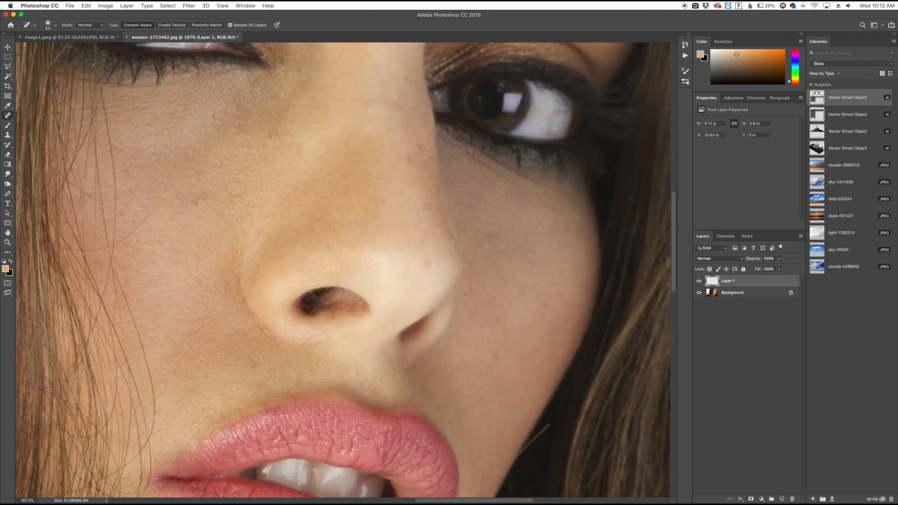
pyautogui.click(425, 246)
# Reduce the healing brush to 35 pixels and remove the spots at the corner of the mouth and on the chin
pyautogui.scroll(-10, 427, 246)
pyautogui.hscroll(-1, 501, 322)
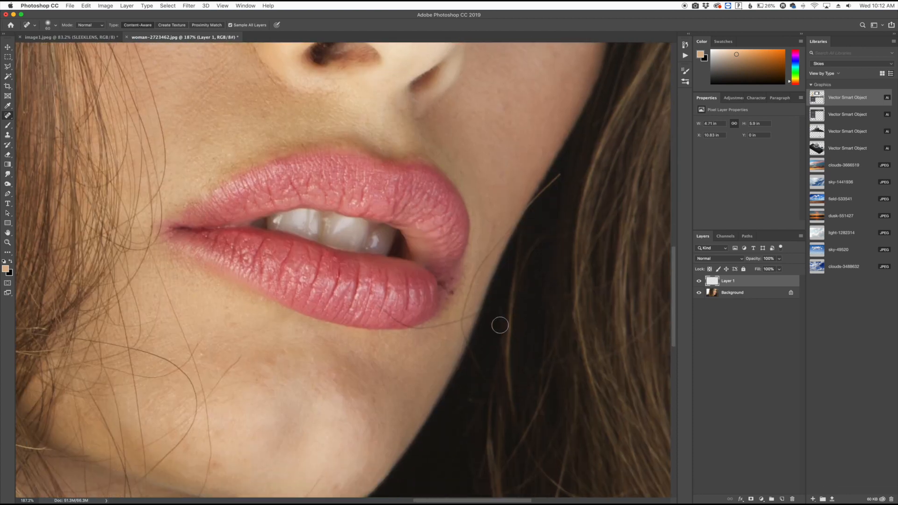
pyautogui.press('[')
pyautogui.press('[')
pyautogui.press('[')
pyautogui.press('[')
pyautogui.click(449, 293)
pyautogui.scroll(-1, 509, 307)
pyautogui.scroll(-5, 408, 342)
pyautogui.click(219, 377)
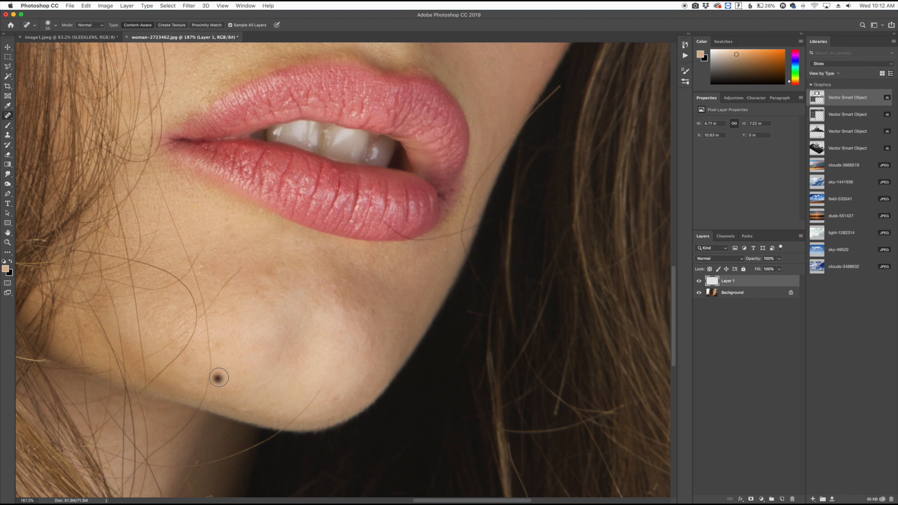
pyautogui.click(236, 246)
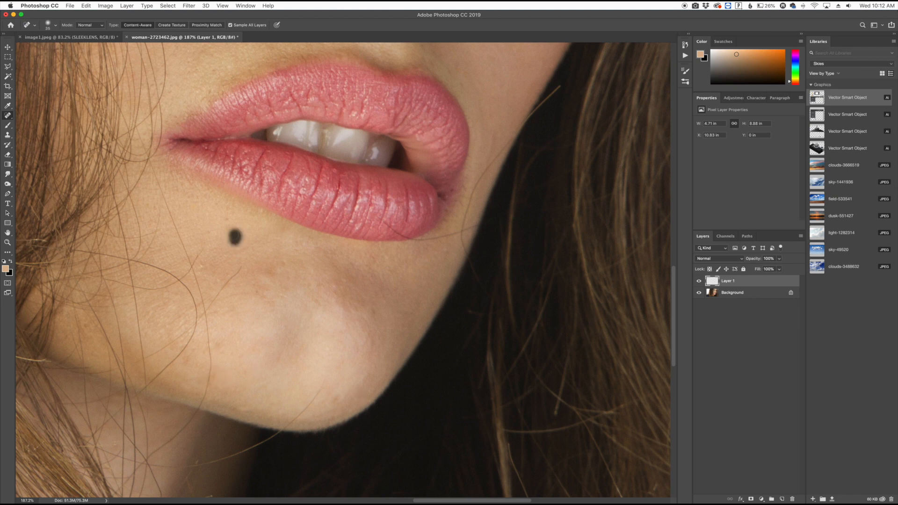
# Compare the whole portrait with and without the healing layer, and merge that layer with the Background
pyautogui.press('super+0')
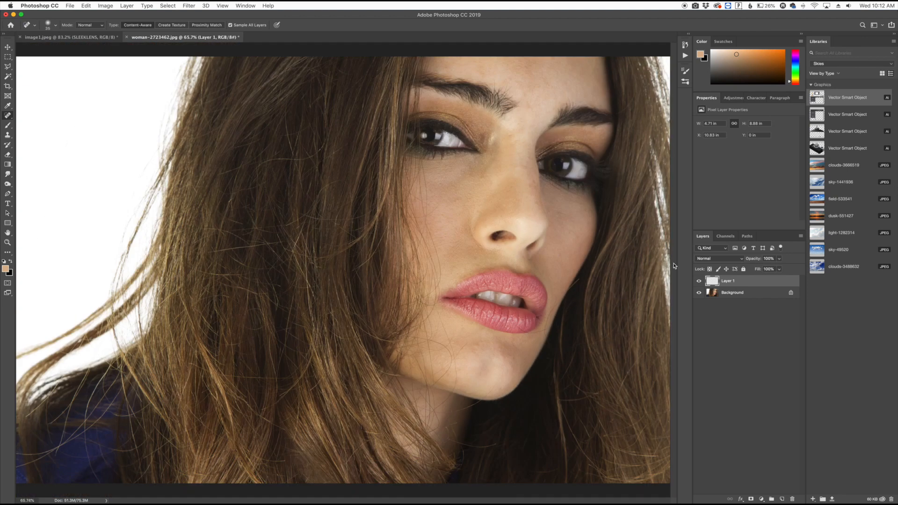
pyautogui.click(699, 282)
pyautogui.click(699, 281)
pyautogui.keyDown('shift'); pyautogui.click(732, 293); pyautogui.keyUp('shift')
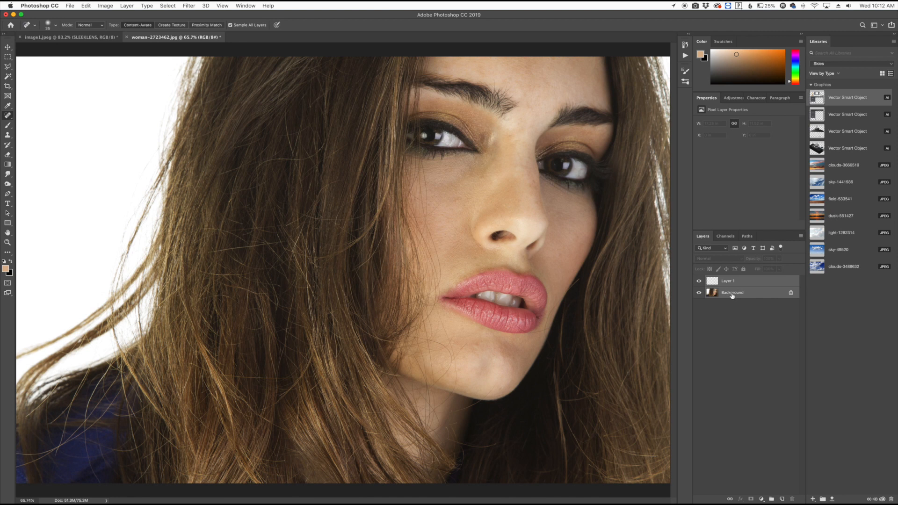
pyautogui.press('super+e')
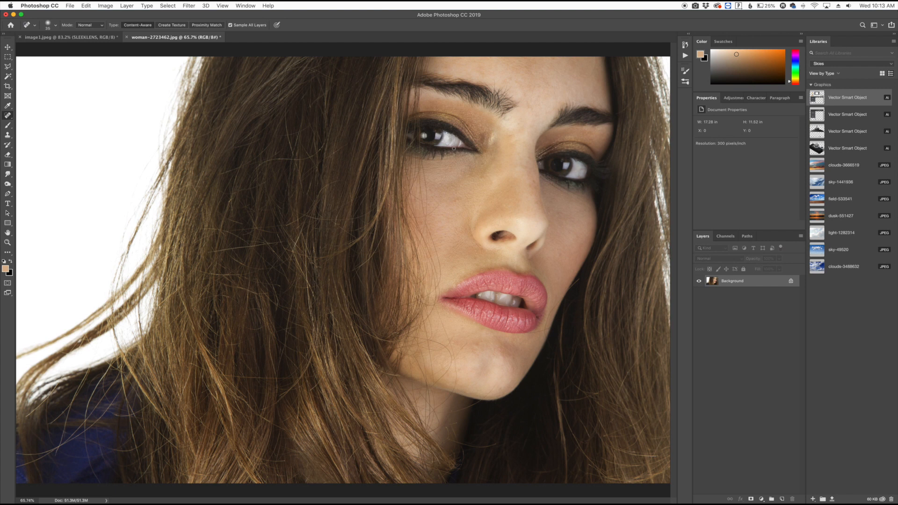
# Create a color-inverted copy of the Background layer set to the Vivid Light blend mode
pyautogui.moveTo(759, 282); pyautogui.dragTo(782, 499)
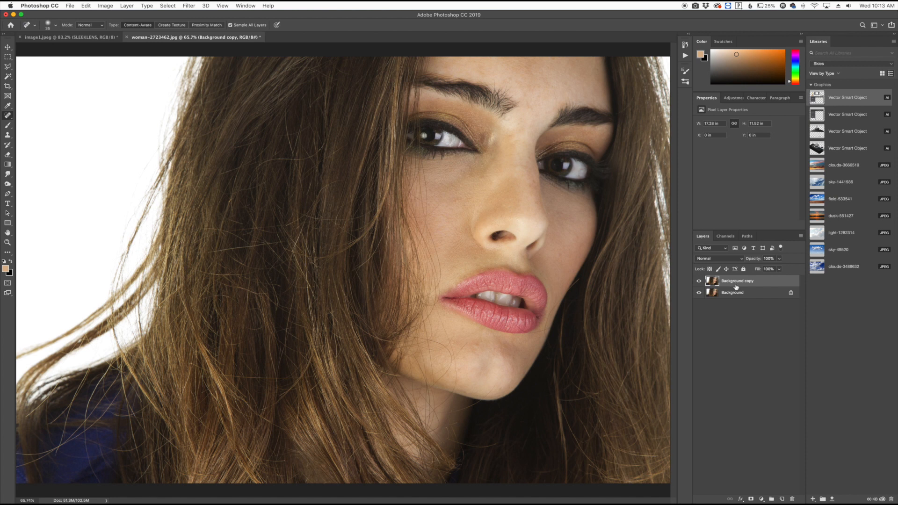
pyautogui.press('super+i')
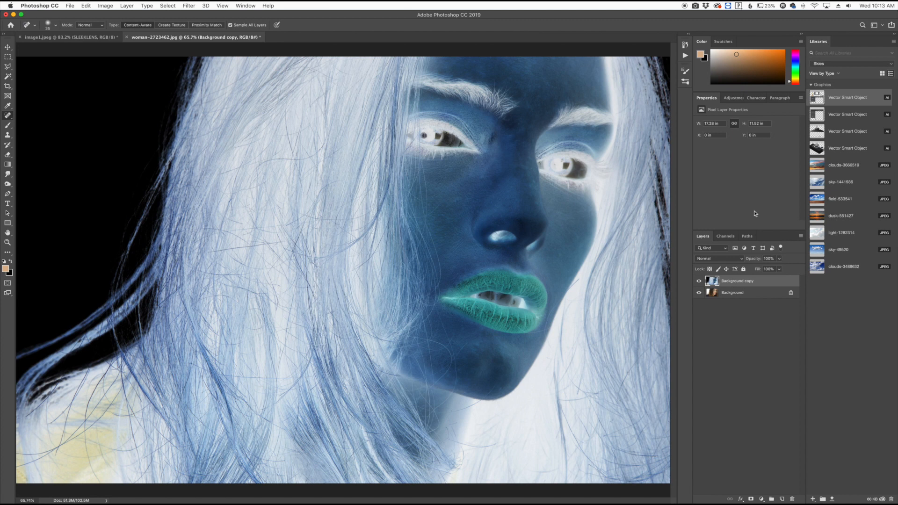
pyautogui.click(729, 260)
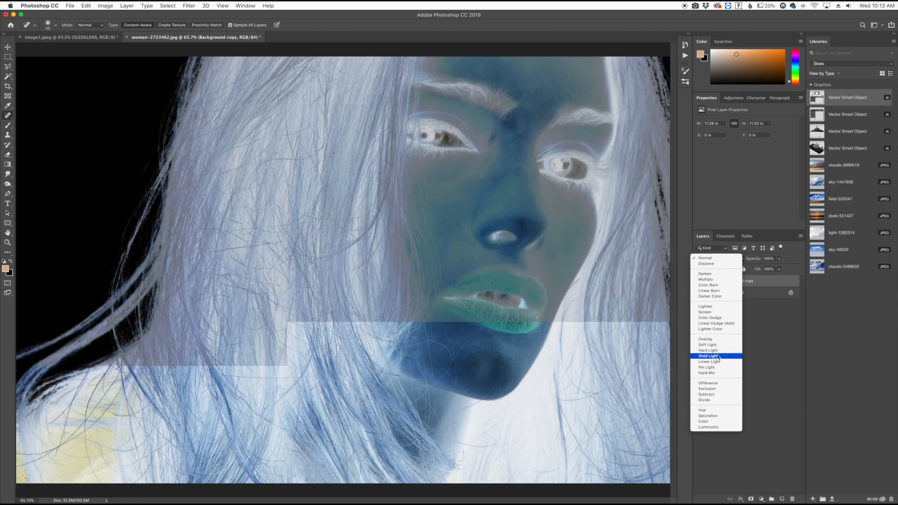
pyautogui.click(718, 356)
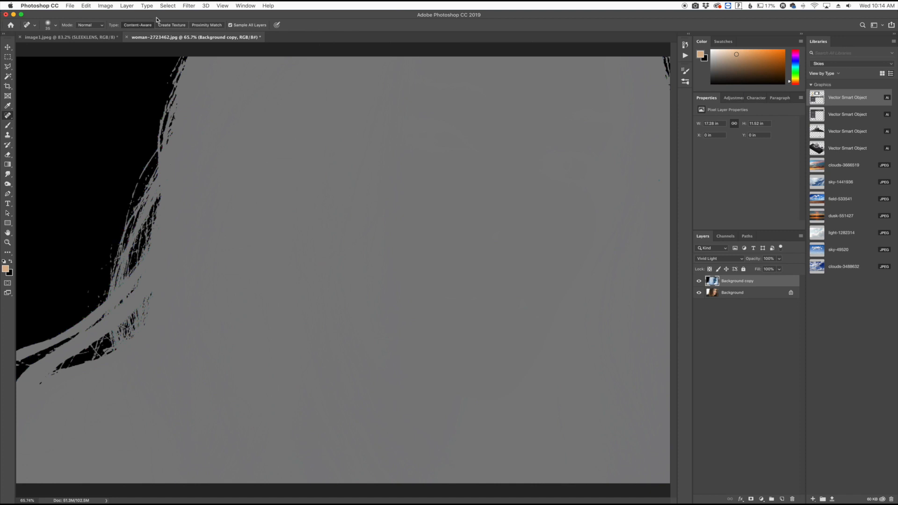
# Open the High Pass filter for the Background copy and move its dialog clear of the face to preview the skin
pyautogui.click(190, 6)
pyautogui.moveTo(227, 160)
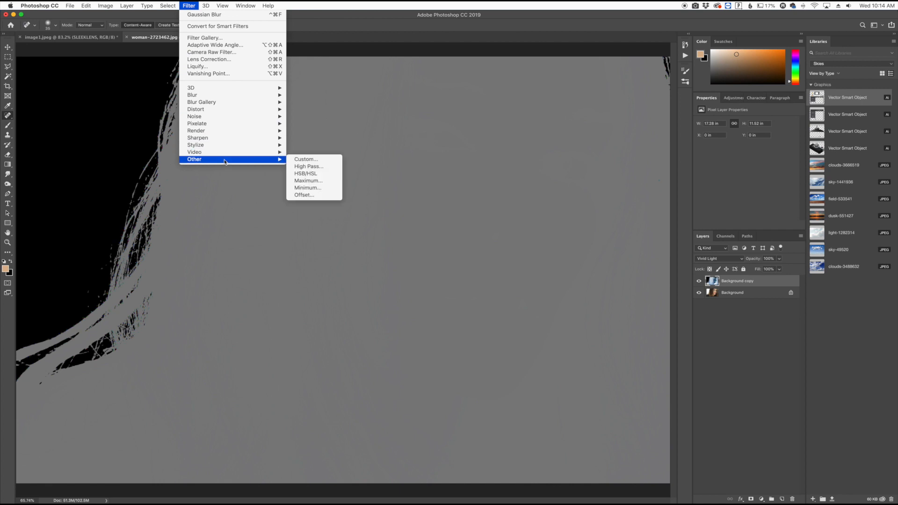
pyautogui.click(302, 168)
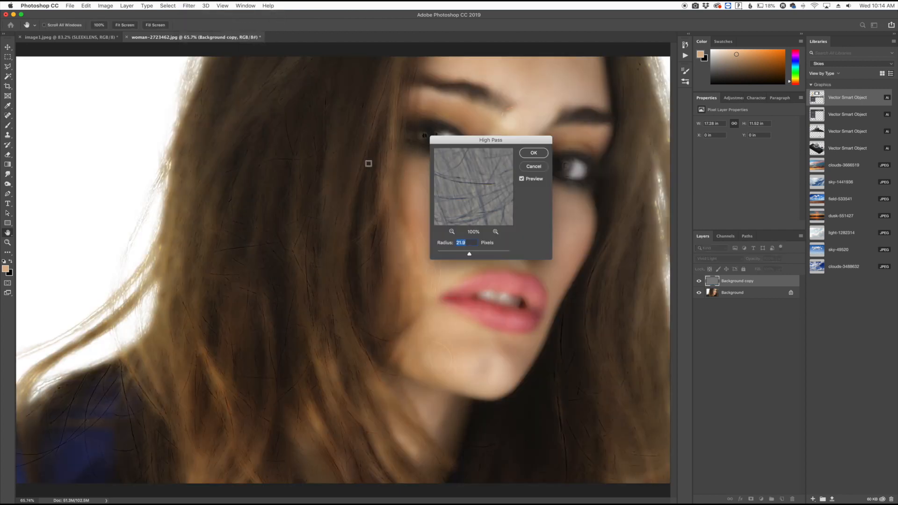
pyautogui.moveTo(469, 148); pyautogui.dragTo(687, 142)
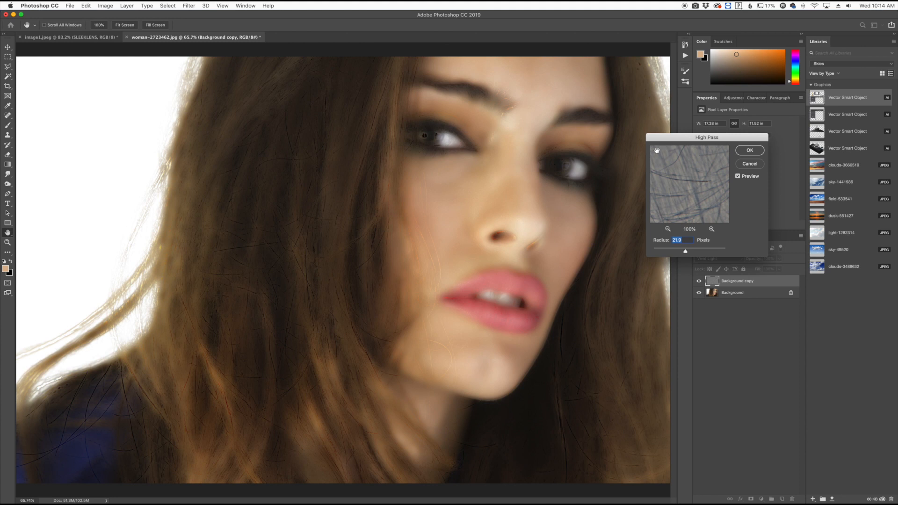
pyautogui.keyDown('super'); pyautogui.click(513, 192); pyautogui.keyUp('super')
pyautogui.keyDown('super'); pyautogui.click(513, 192); pyautogui.keyUp('super')
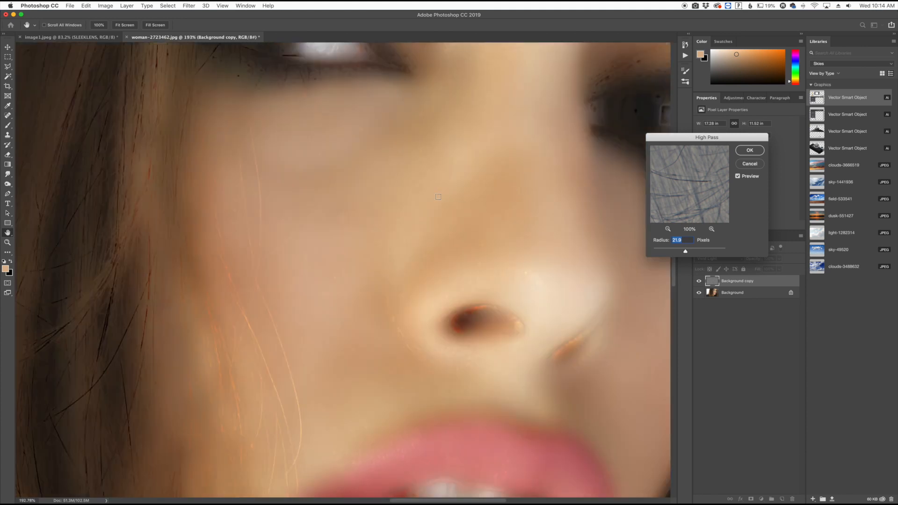
pyautogui.scroll(4, 454, 235)
pyautogui.hscroll(5, 431, 103)
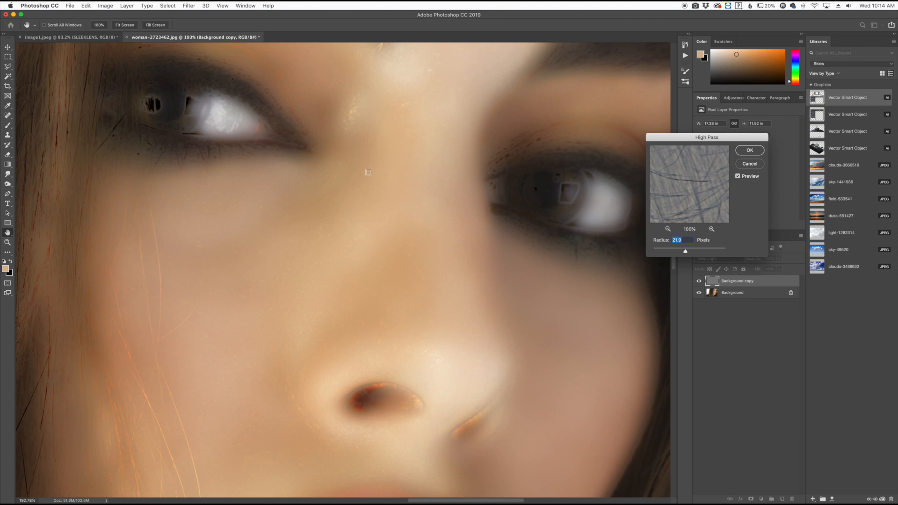
# Try smaller and larger High Pass radii and apply the filter with a radius of 19 pixels
pyautogui.moveTo(686, 251); pyautogui.dragTo(685, 253)
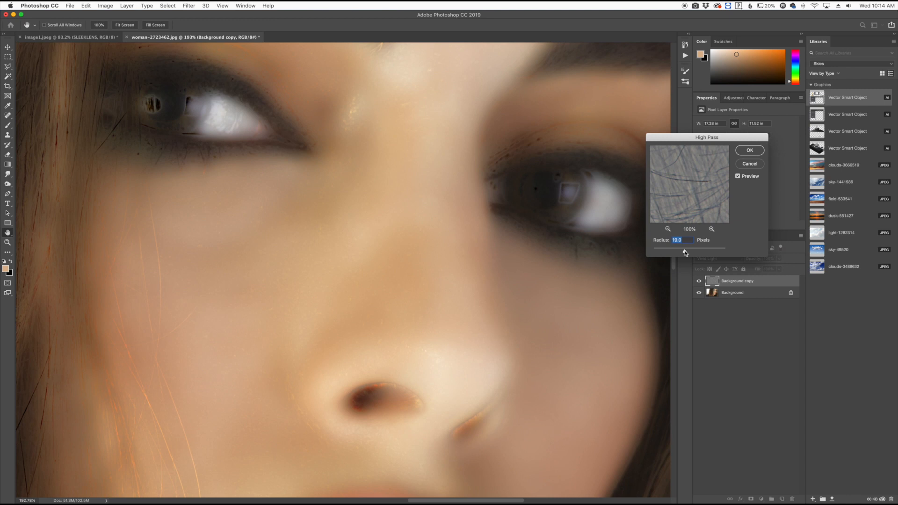
pyautogui.moveTo(685, 253); pyautogui.dragTo(686, 254)
pyautogui.moveTo(685, 251); pyautogui.dragTo(707, 252)
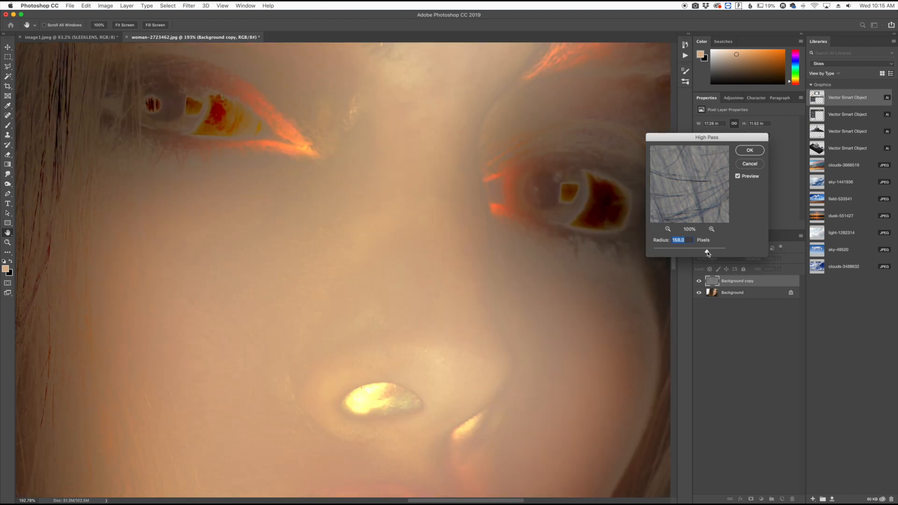
pyautogui.moveTo(708, 254); pyautogui.dragTo(701, 251)
pyautogui.write('19')
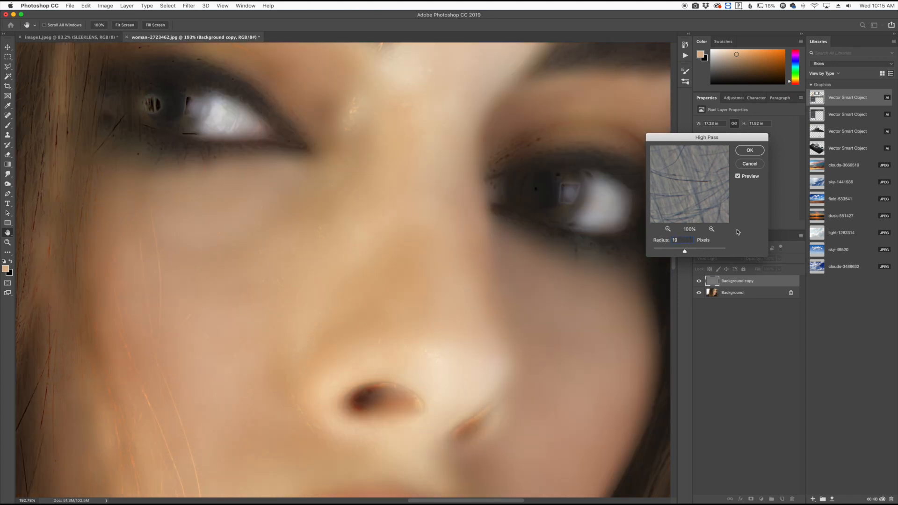
pyautogui.click(749, 150)
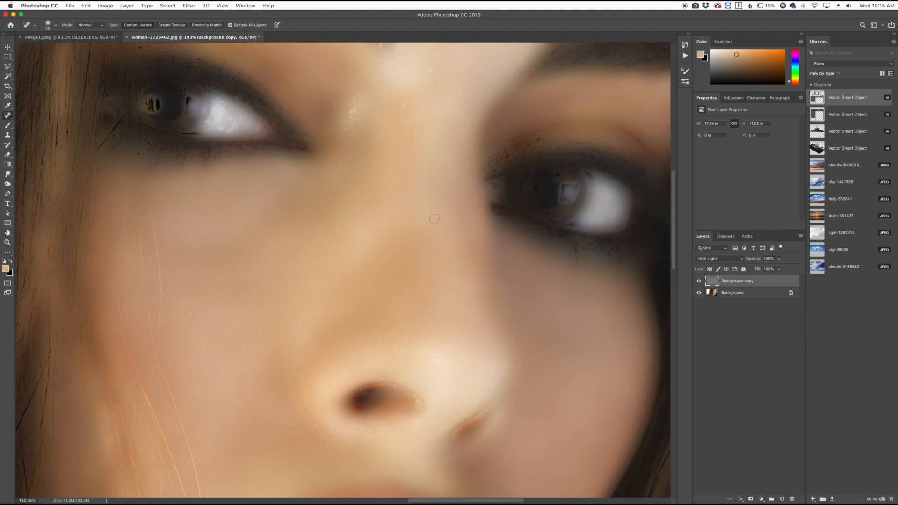
# Open Gaussian Blur for the Background copy and set its radius to 3.2 pixels
pyautogui.scroll(1, 237, 67)
pyautogui.click(191, 6)
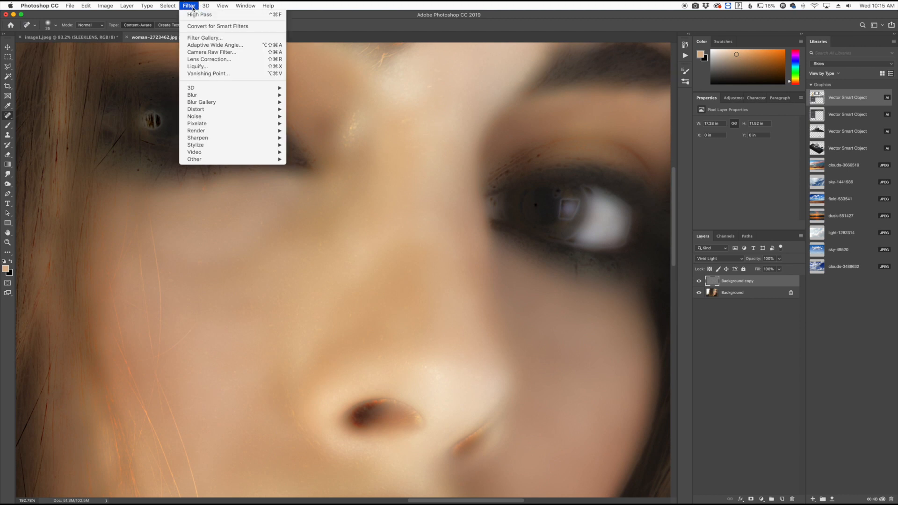
pyautogui.moveTo(201, 97)
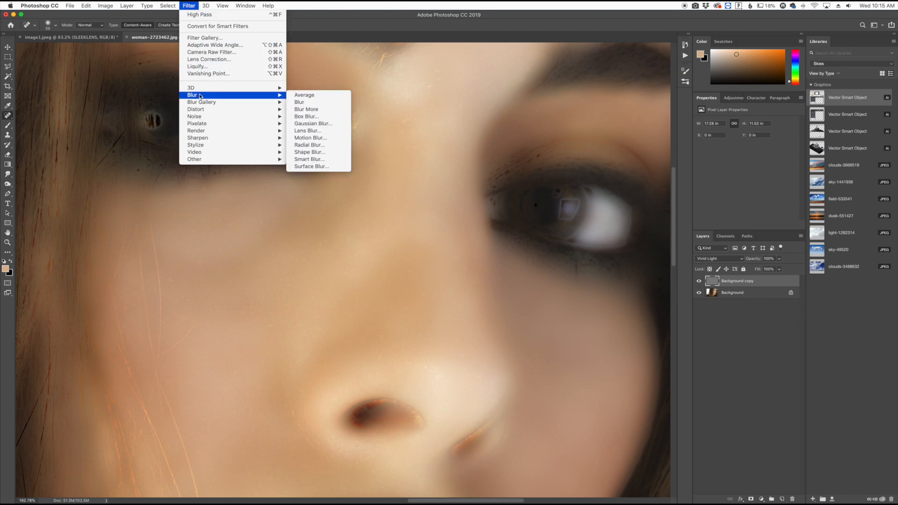
pyautogui.click(308, 123)
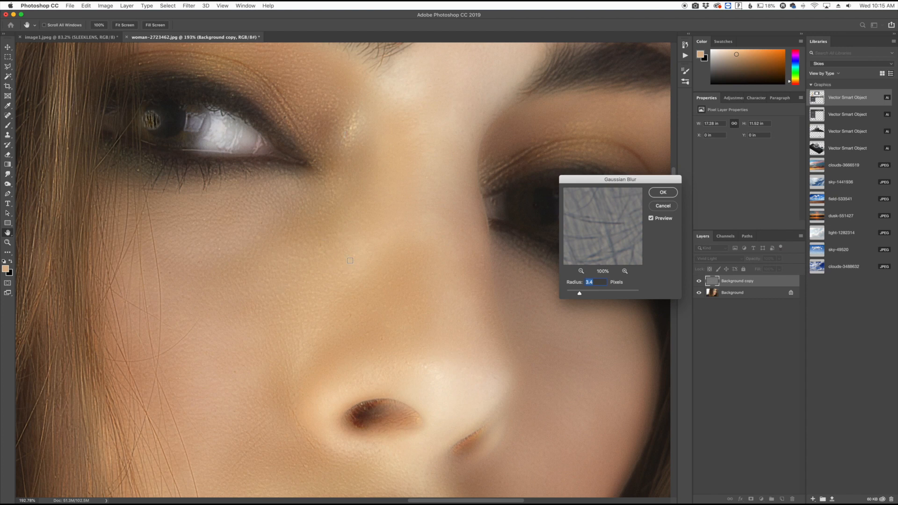
pyautogui.scroll(8, 334, 252)
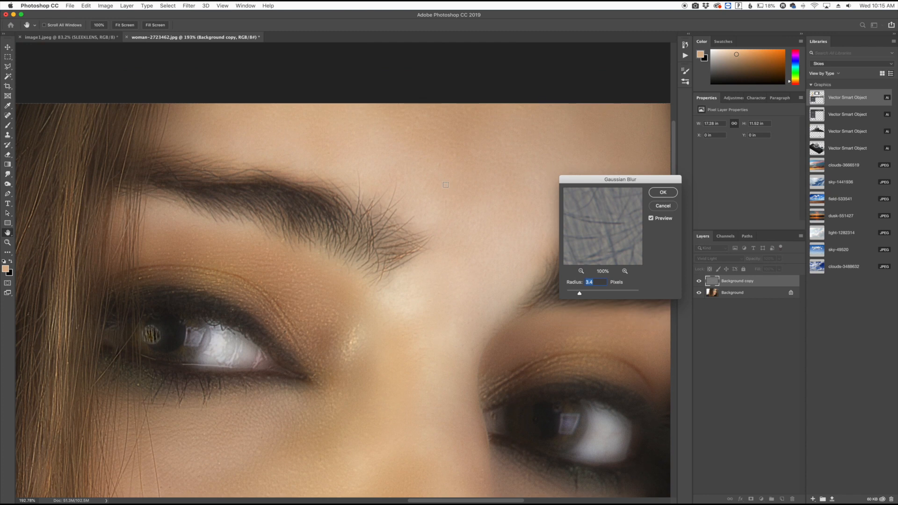
pyautogui.scroll(-4, 449, 210)
pyautogui.scroll(-1, 449, 211)
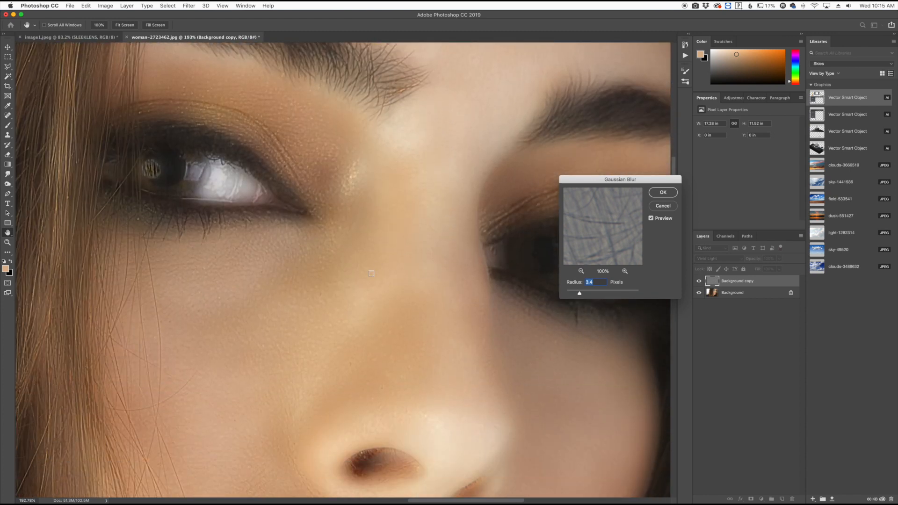
pyautogui.click(580, 294)
pyautogui.moveTo(580, 295); pyautogui.dragTo(580, 294)
# Check the blur preview across the eyes, nose, lips and chin, and apply the Gaussian Blur
pyautogui.scroll(-10, 395, 309)
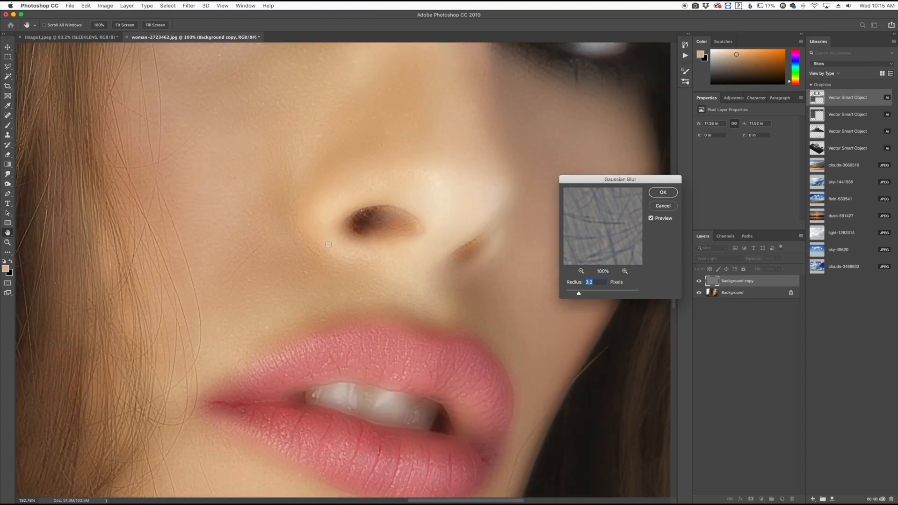
pyautogui.scroll(10, 305, 217)
pyautogui.scroll(3, 388, 250)
pyautogui.scroll(-3, 412, 257)
pyautogui.hscroll(3, 438, 262)
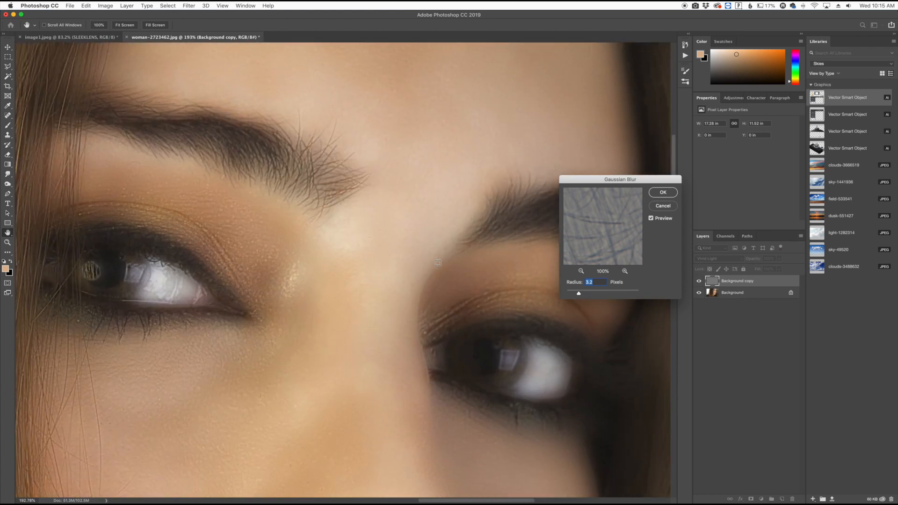
pyautogui.scroll(-10, 438, 263)
pyautogui.hscroll(-2, 438, 262)
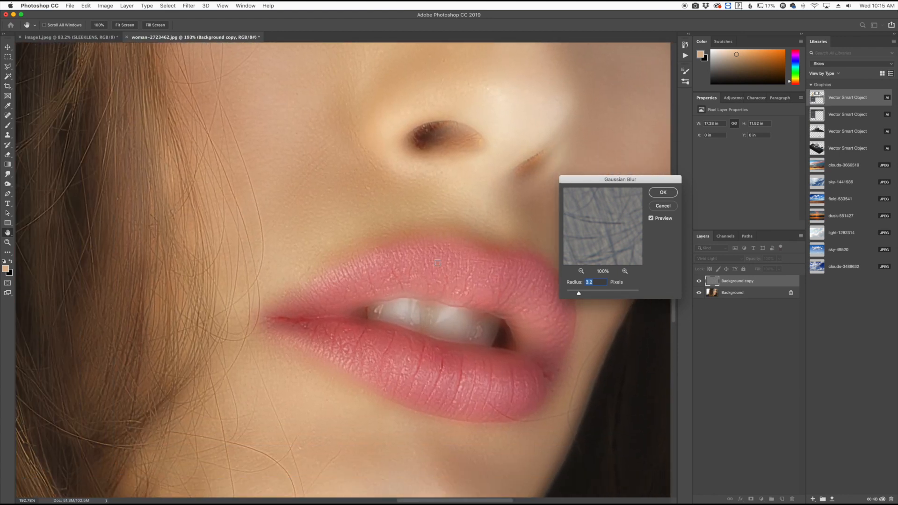
pyautogui.scroll(-3, 437, 263)
pyautogui.click(663, 193)
pyautogui.press('j')
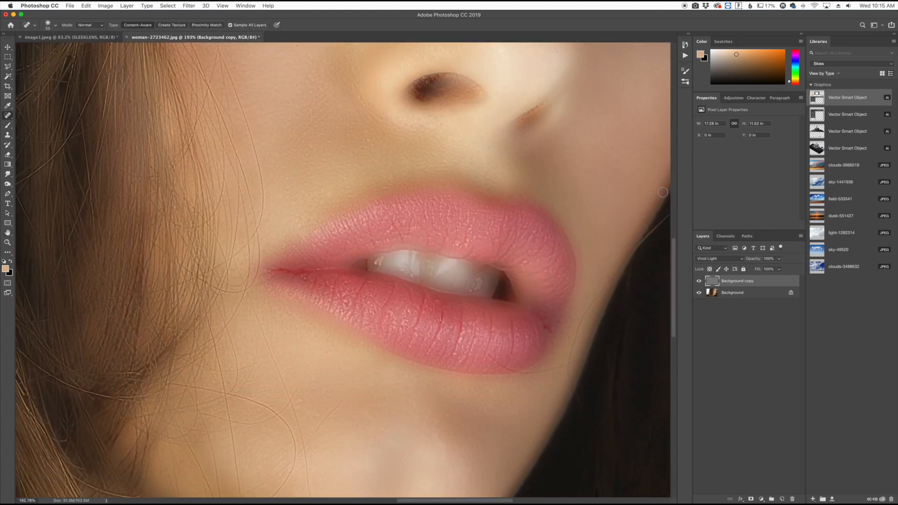
# Hide the Background copy behind a black layer mask, and set the Brush to 100% opacity and 46% flow
pyautogui.press('super+0')
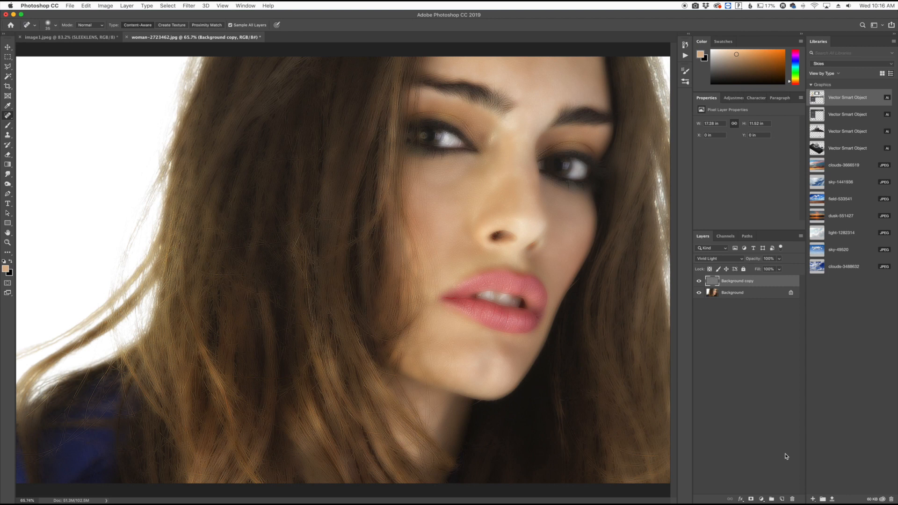
pyautogui.keyDown('alt'); pyautogui.click(751, 500); pyautogui.keyUp('alt')
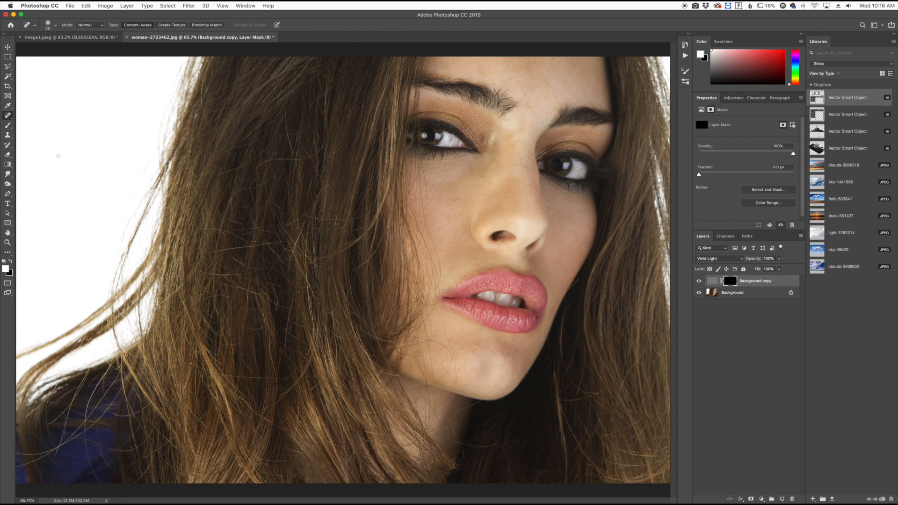
pyautogui.click(8, 125)
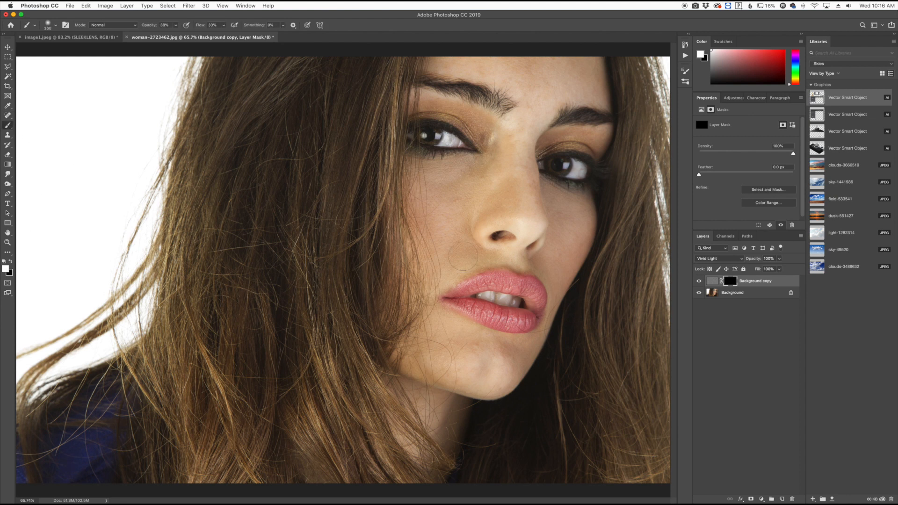
pyautogui.moveTo(151, 28); pyautogui.dragTo(229, 31)
pyautogui.moveTo(201, 29); pyautogui.dragTo(212, 27)
# Paint white on the mask with a smaller brush to reveal the smoothing on the forehead, nose and cheeks
pyautogui.scroll(3, 521, 160)
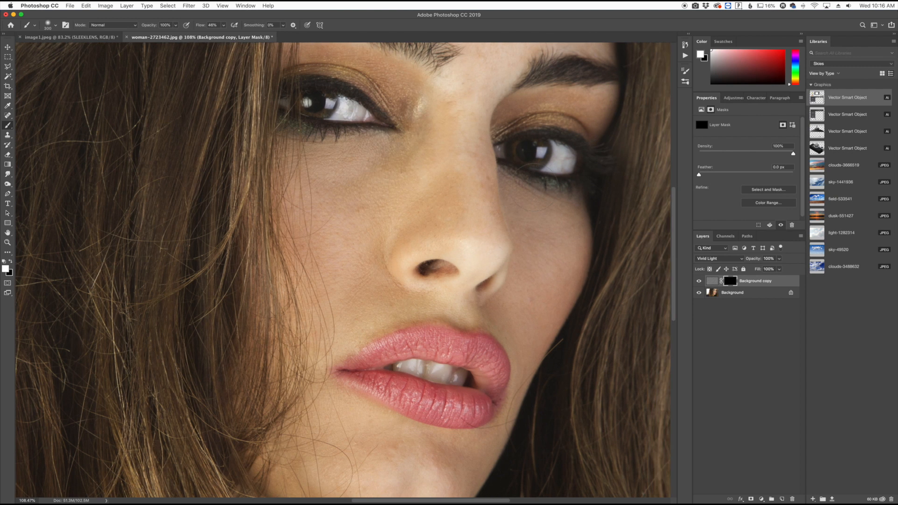
pyautogui.scroll(2, 527, 187)
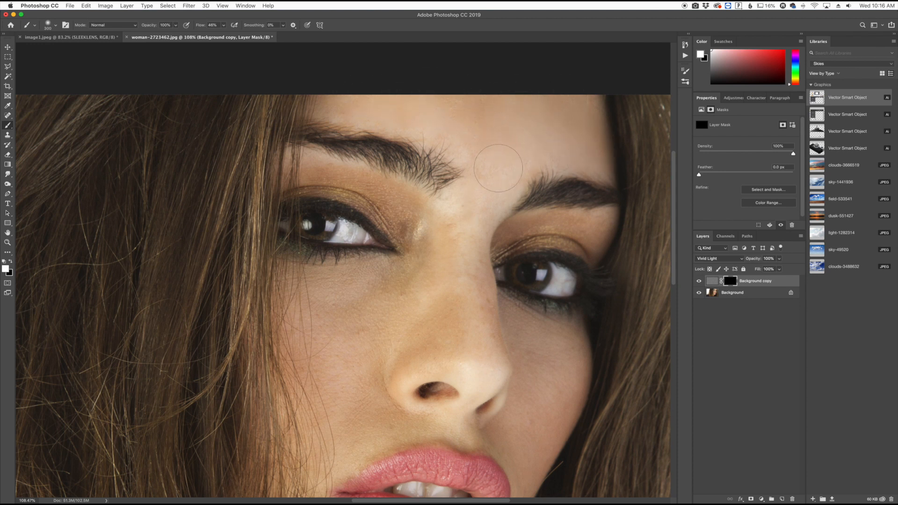
pyautogui.press('[')
pyautogui.press('[')
pyautogui.press('[')
pyautogui.press('[')
pyautogui.moveTo(468, 220); pyautogui.dragTo(450, 237)
# Paint white on the mask over the lower cheek, jaw and chin to smooth that skin
pyautogui.scroll(-3, 553, 369)
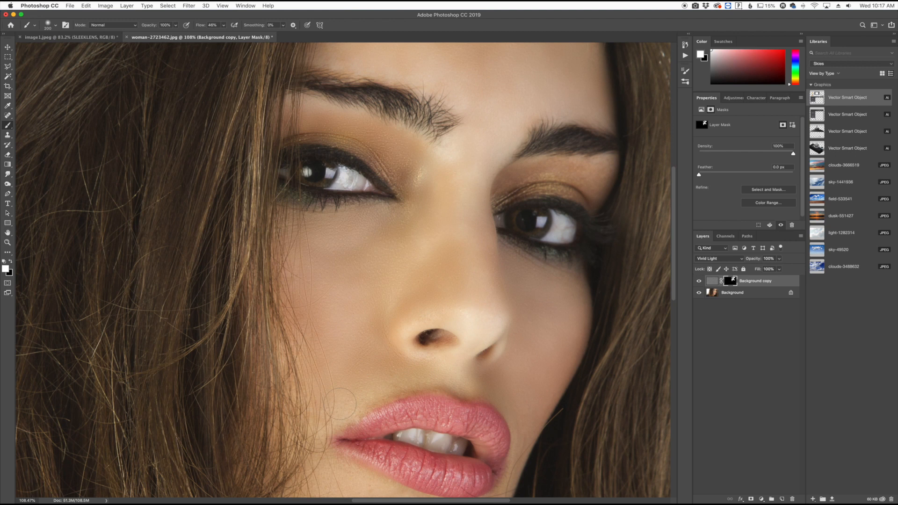
pyautogui.scroll(-7, 376, 373)
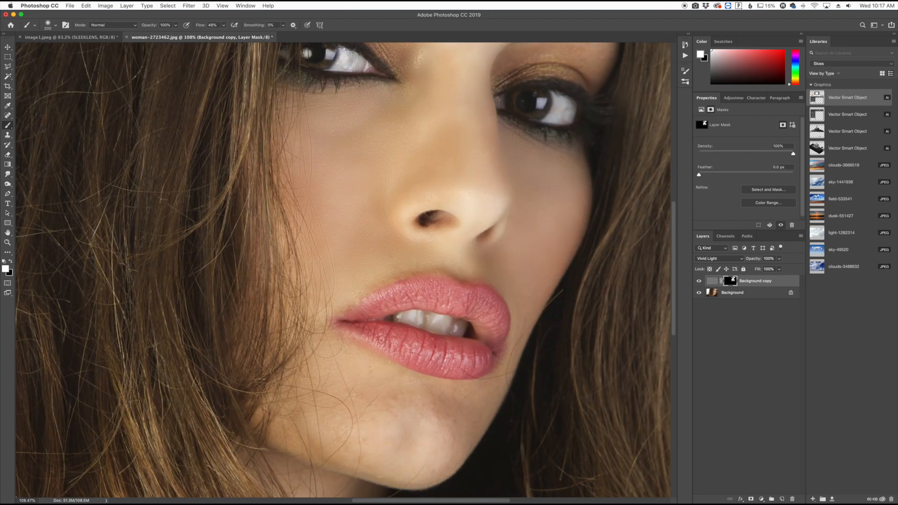
pyautogui.moveTo(347, 434)
pyautogui.mouseDown()
pyautogui.moveTo(377, 445)
pyautogui.moveTo(388, 436)
pyautogui.moveTo(393, 451)
pyautogui.moveTo(409, 455)
pyautogui.moveTo(412, 471)
pyautogui.moveTo(372, 435)
pyautogui.moveTo(394, 413)
pyautogui.moveTo(441, 444)
pyautogui.moveTo(413, 439)
pyautogui.moveTo(397, 405)
pyautogui.mouseUp()
pyautogui.moveTo(462, 400)
pyautogui.mouseDown()
pyautogui.moveTo(433, 461)
pyautogui.moveTo(471, 413)
pyautogui.mouseUp()
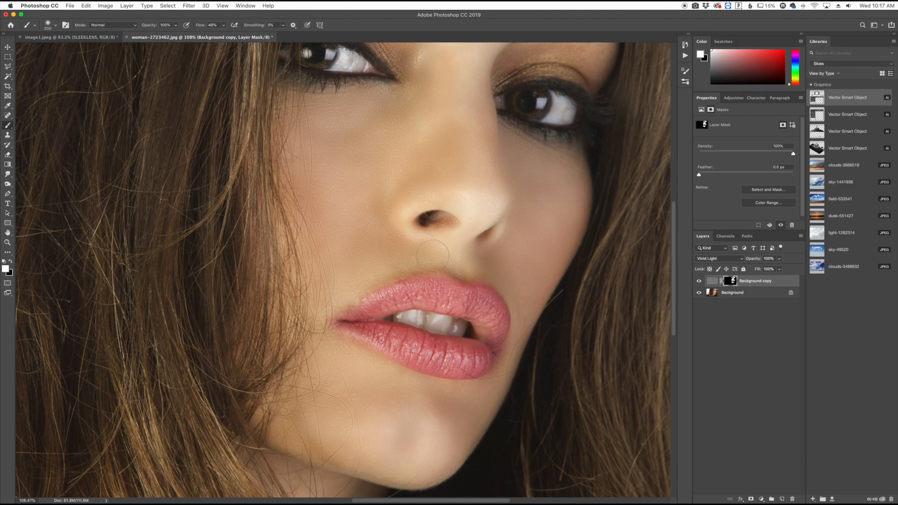
# Reduce the brush size and paint white on the mask over the skin between the eyes and eyebrows
pyautogui.scroll(5, 351, 252)
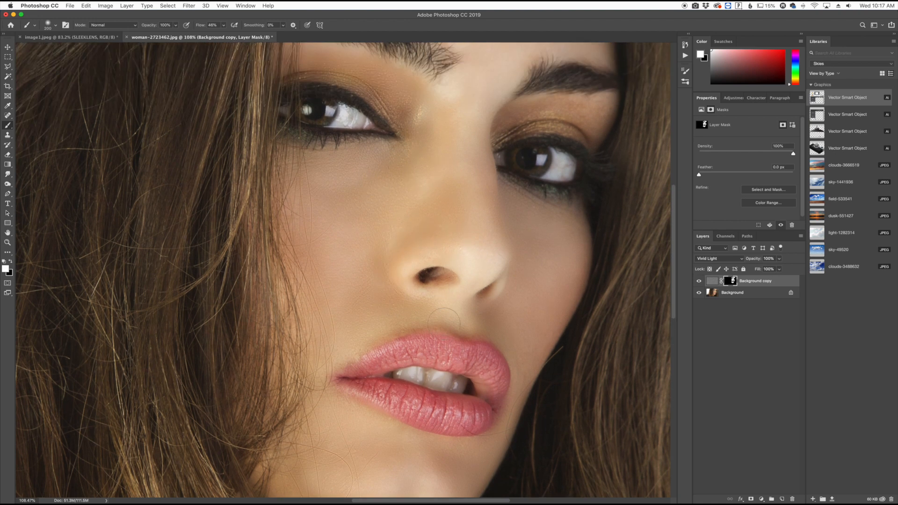
pyautogui.press('[')
pyautogui.scroll(5, 530, 369)
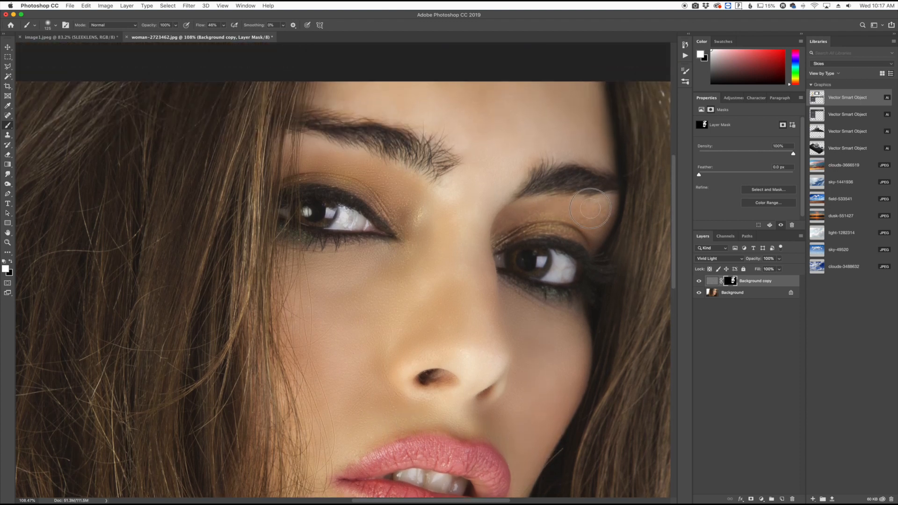
pyautogui.moveTo(605, 201)
pyautogui.mouseDown()
pyautogui.moveTo(517, 232)
pyautogui.moveTo(489, 212)
pyautogui.moveTo(566, 220)
pyautogui.moveTo(499, 205)
pyautogui.mouseUp()
pyautogui.scroll(1, 437, 202)
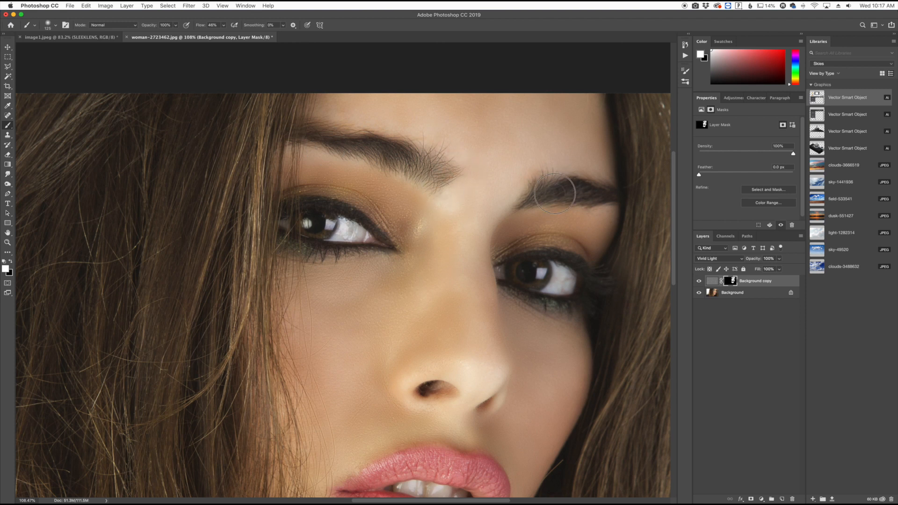
# Compare the whole portrait with and without the smoothing layer, and lower the Background copy's opacity
pyautogui.press('super+0')
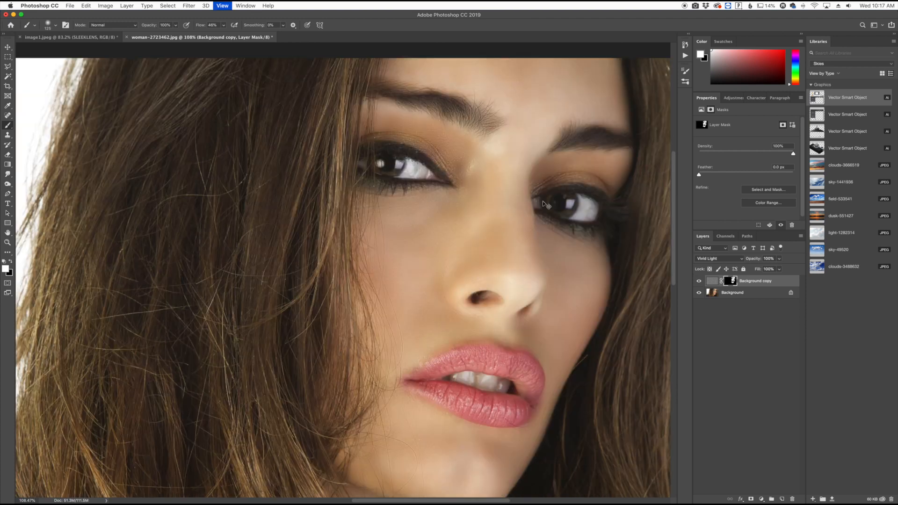
pyautogui.press(']')
pyautogui.press(']')
pyautogui.press(']')
pyautogui.press(']')
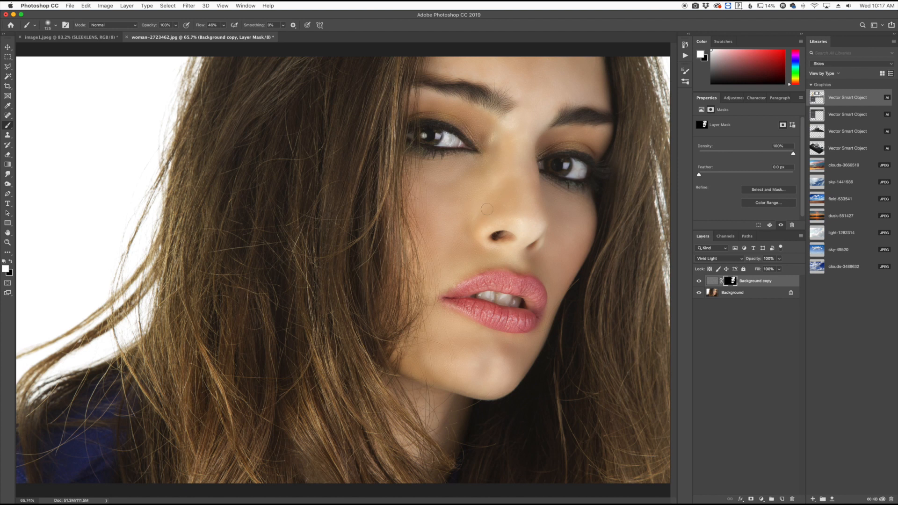
pyautogui.click(700, 281)
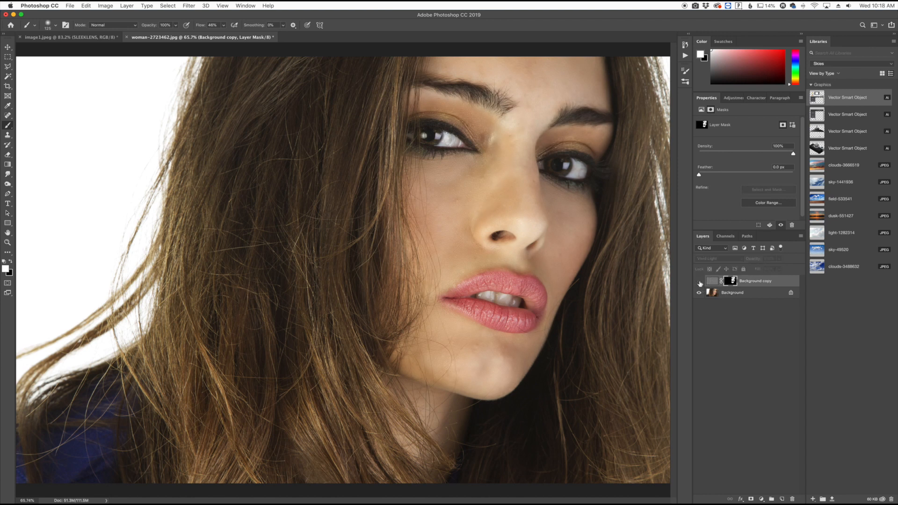
pyautogui.click(699, 281)
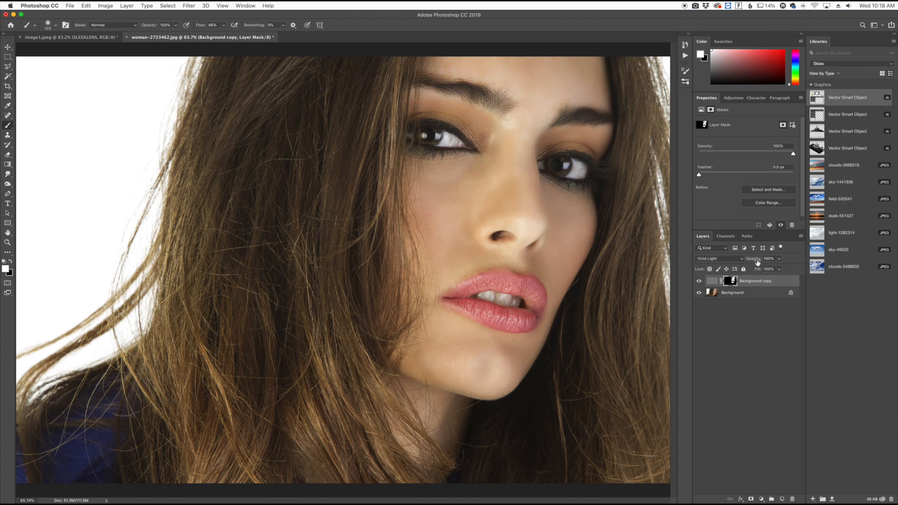
pyautogui.moveTo(754, 259); pyautogui.dragTo(738, 262)
# Create a new layer above the Background copy and set the Brush to 40% opacity and 30% flow
pyautogui.click(782, 500)
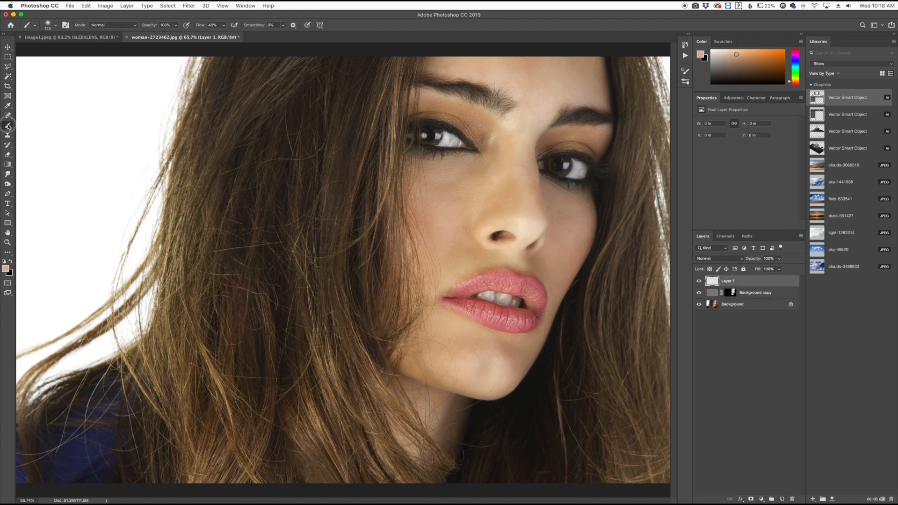
pyautogui.moveTo(153, 28); pyautogui.dragTo(130, 29)
pyautogui.moveTo(202, 27); pyautogui.dragTo(193, 27)
# Enlarge the brush for broad skin strokes and check that its tip is soft at 0% hardness
pyautogui.press(']')
pyautogui.press(']')
pyautogui.press(']')
pyautogui.press(']')
pyautogui.press(']')
pyautogui.press(']')
pyautogui.press('[')
pyautogui.click(56, 25)
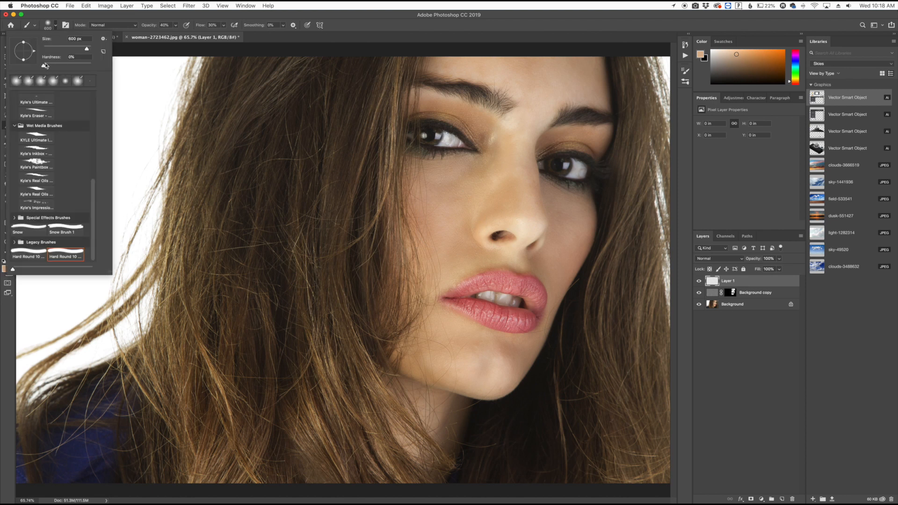
pyautogui.click(171, 111)
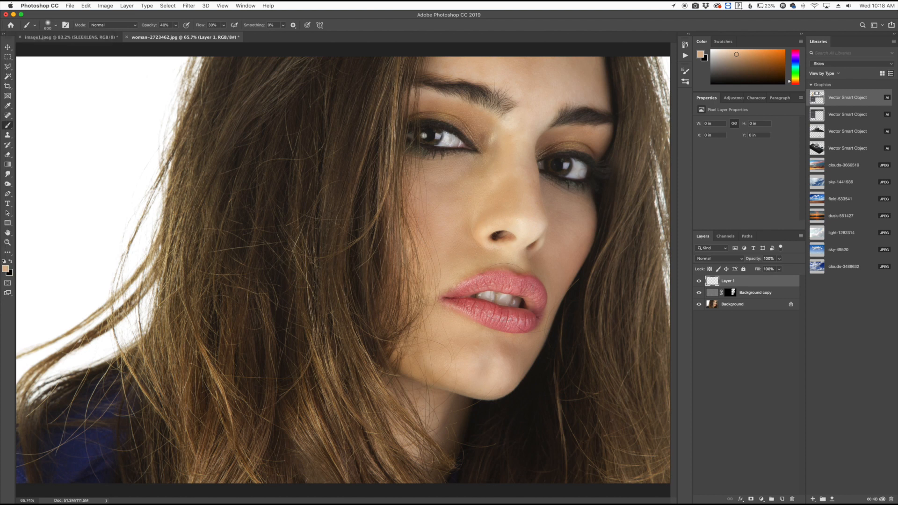
# Sample the cheek's skin tone and paint it over the jaw and chin with a 400-pixel brush
pyautogui.keyDown('alt'); pyautogui.click(455, 219); pyautogui.keyUp('alt')
pyautogui.press('[')
pyautogui.press('[')
pyautogui.moveTo(444, 333)
pyautogui.mouseDown()
pyautogui.moveTo(471, 369)
pyautogui.moveTo(532, 356)
pyautogui.moveTo(435, 354)
pyautogui.moveTo(430, 369)
pyautogui.moveTo(427, 355)
pyautogui.moveTo(449, 366)
pyautogui.moveTo(503, 352)
pyautogui.mouseUp()
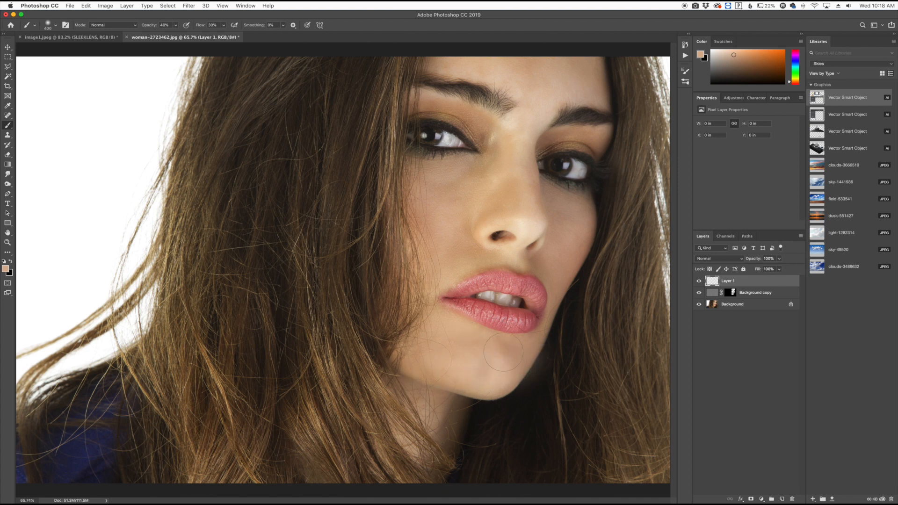
# Even out both cheeks by painting with skin tones sampled from each area
pyautogui.keyDown('alt'); pyautogui.click(453, 226); pyautogui.keyUp('alt')
pyautogui.moveTo(461, 238)
pyautogui.mouseDown()
pyautogui.moveTo(447, 240)
pyautogui.moveTo(439, 262)
pyautogui.moveTo(454, 239)
pyautogui.mouseUp()
pyautogui.keyDown('alt'); pyautogui.click(458, 202); pyautogui.keyUp('alt')
pyautogui.moveTo(455, 201)
pyautogui.mouseDown()
pyautogui.moveTo(469, 178)
pyautogui.moveTo(456, 205)
pyautogui.moveTo(463, 222)
pyautogui.moveTo(445, 245)
pyautogui.moveTo(467, 258)
pyautogui.mouseUp()
pyautogui.keyDown('alt'); pyautogui.click(563, 254); pyautogui.keyUp('alt')
pyautogui.click(563, 254)
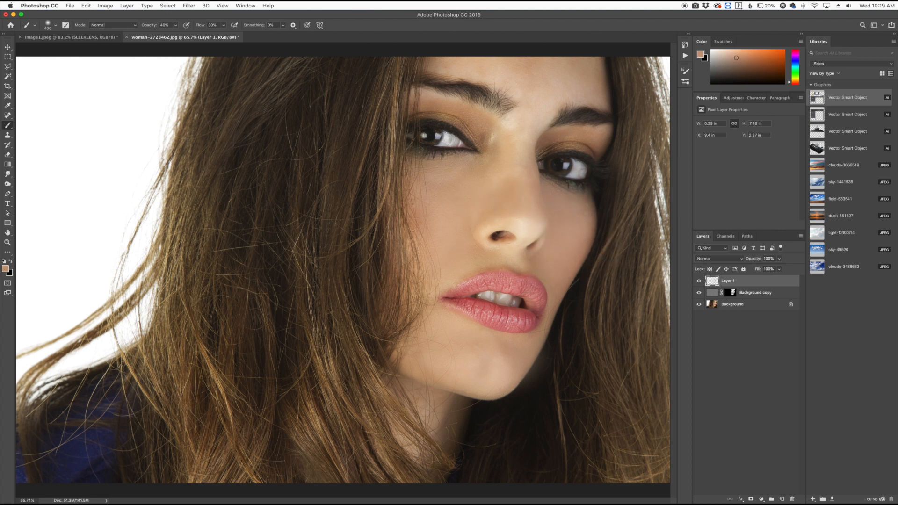
# Blend the chin, nose bridge and forehead by painting with skin tones sampled nearby
pyautogui.keyDown('alt'); pyautogui.click(494, 352); pyautogui.keyUp('alt')
pyautogui.moveTo(494, 352)
pyautogui.mouseDown()
pyautogui.moveTo(469, 349)
pyautogui.moveTo(515, 347)
pyautogui.mouseUp()
pyautogui.keyDown('alt'); pyautogui.click(520, 183); pyautogui.keyUp('alt')
pyautogui.moveTo(515, 154)
pyautogui.mouseDown()
pyautogui.moveTo(520, 186)
pyautogui.moveTo(517, 127)
pyautogui.mouseUp()
pyautogui.keyDown('alt'); pyautogui.click(538, 89); pyautogui.keyUp('alt')
pyautogui.moveTo(568, 67)
pyautogui.mouseDown()
pyautogui.moveTo(503, 78)
pyautogui.moveTo(529, 79)
pyautogui.moveTo(501, 139)
pyautogui.mouseUp()
# Even out the skin around the eye beside the hair, using a smaller brush and tones sampled near the nose bridge
pyautogui.keyDown('alt'); pyautogui.click(487, 132); pyautogui.keyUp('alt')
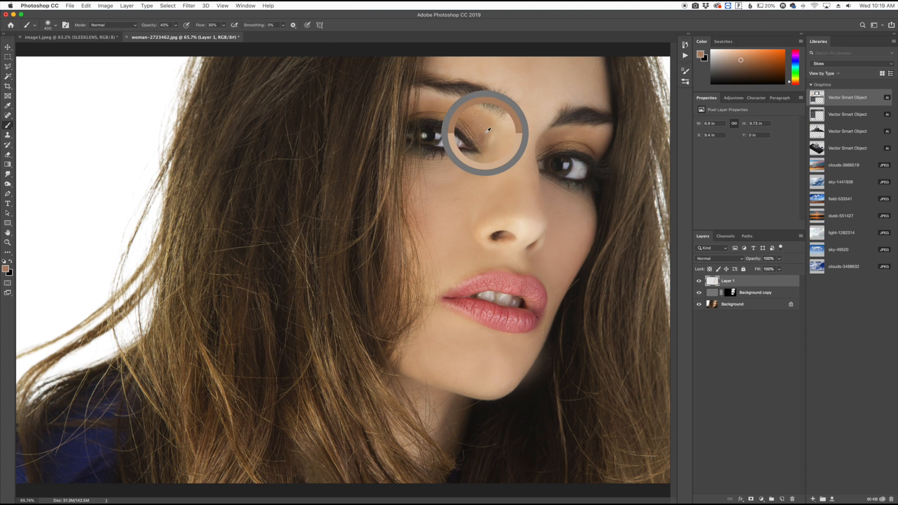
pyautogui.press('[')
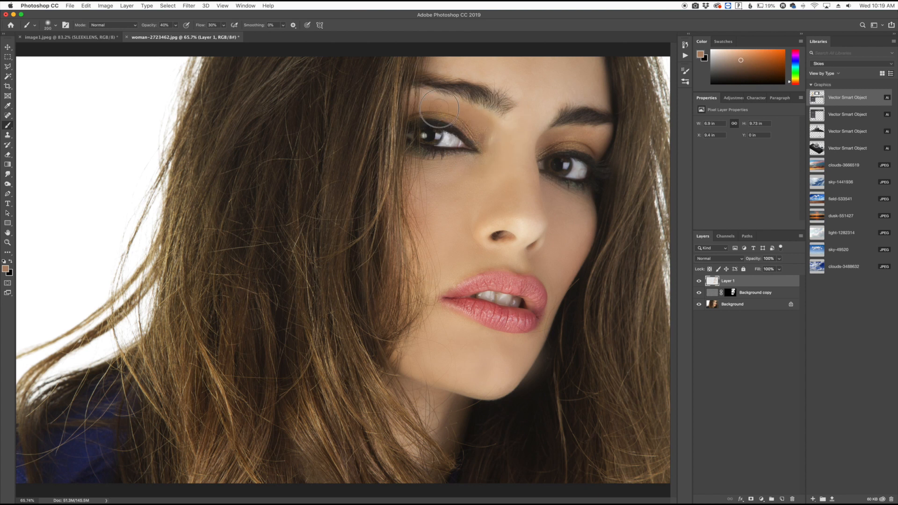
pyautogui.keyDown('alt'); pyautogui.click(506, 143); pyautogui.keyUp('alt')
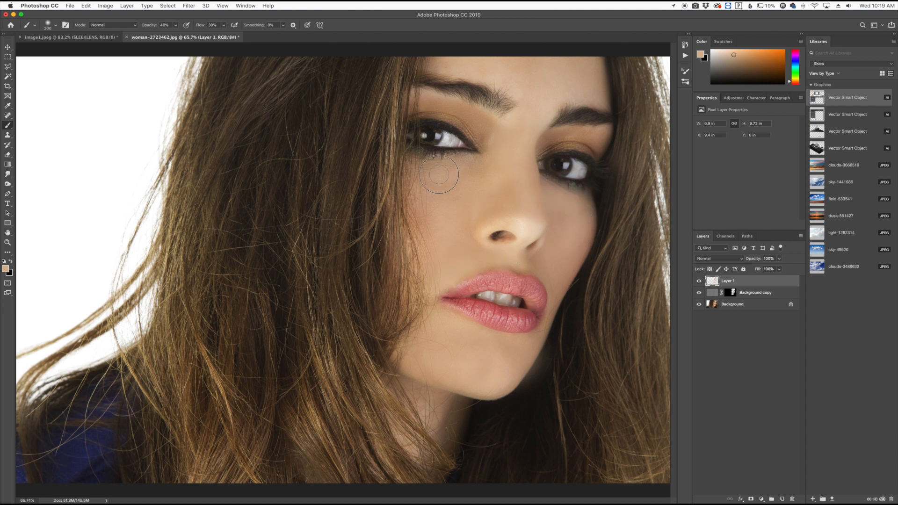
# Review the painted skin at different magnifications and set the paint layer's opacity to 70%
pyautogui.scroll(-3, 490, 198)
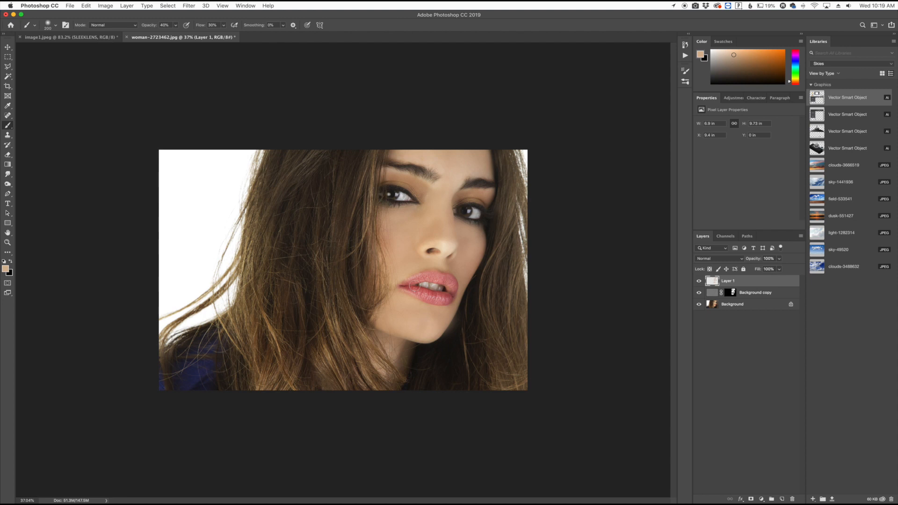
pyautogui.scroll(3, 445, 269)
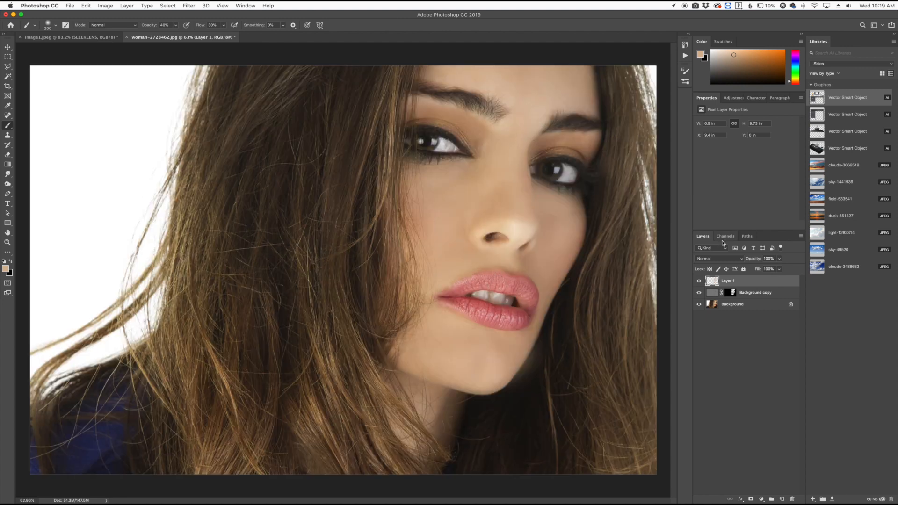
pyautogui.moveTo(754, 260); pyautogui.dragTo(742, 262)
pyautogui.keyDown('alt'); pyautogui.scroll(5, 485, 204); pyautogui.keyUp('alt')
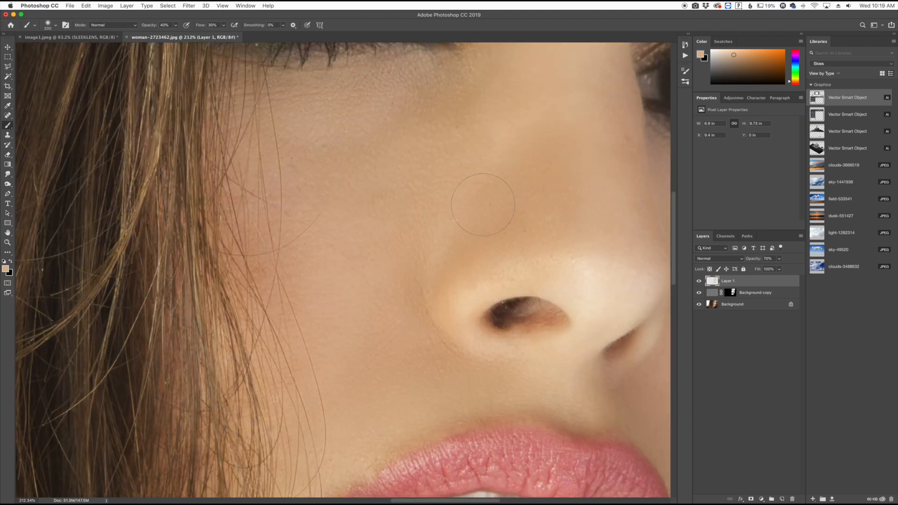
# Inspect the retouched skin up close from the eyebrow down to the chin and jawline, looking for paint spill
pyautogui.scroll(10, 513, 158)
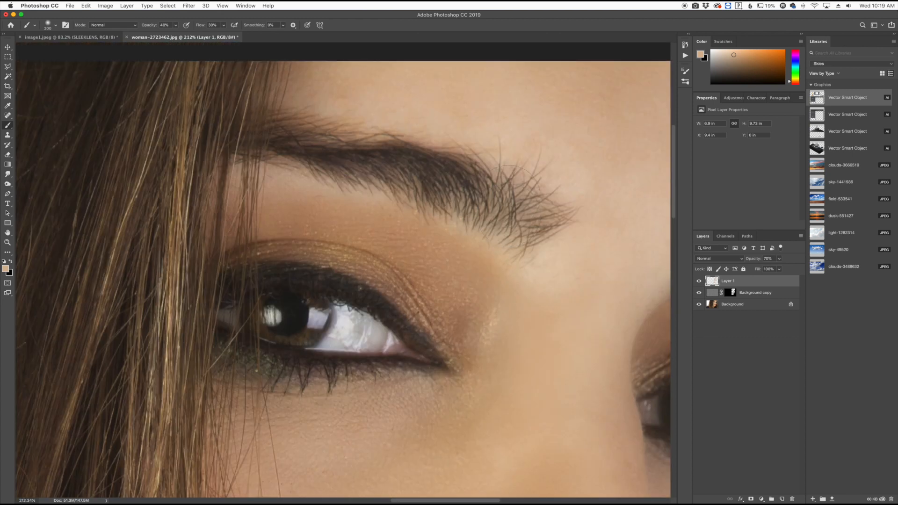
pyautogui.scroll(-10, 524, 192)
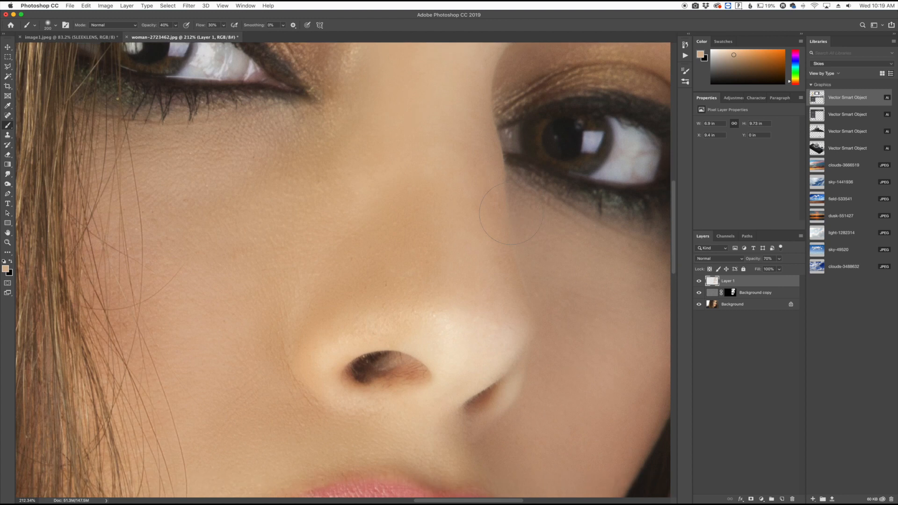
pyautogui.scroll(-3, 365, 346)
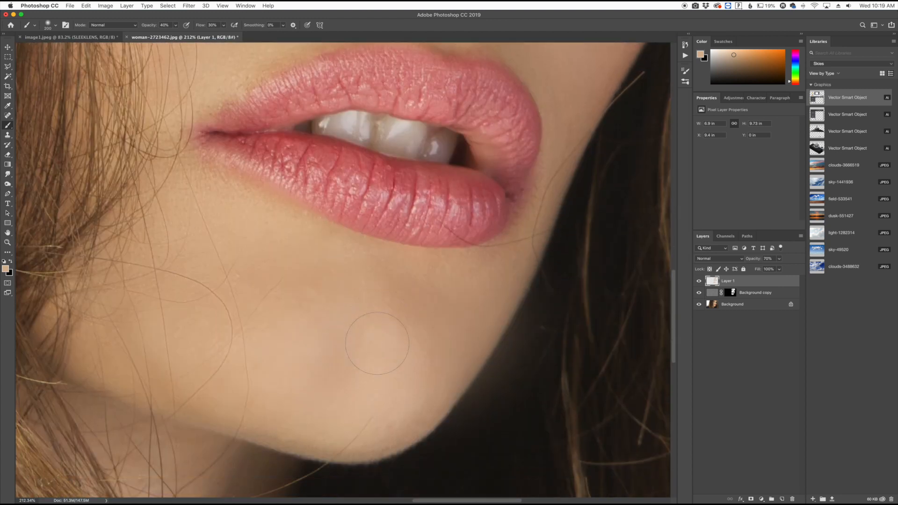
pyautogui.press('super+0')
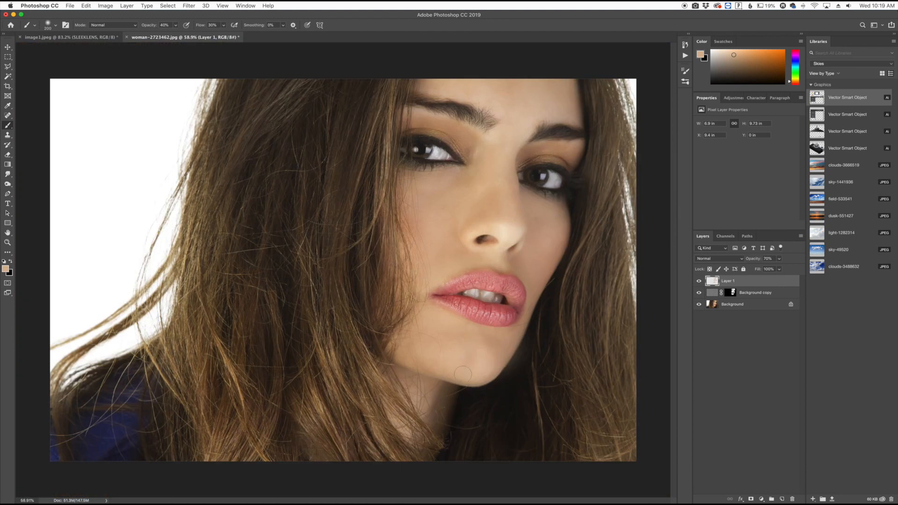
pyautogui.scroll(3, 501, 385)
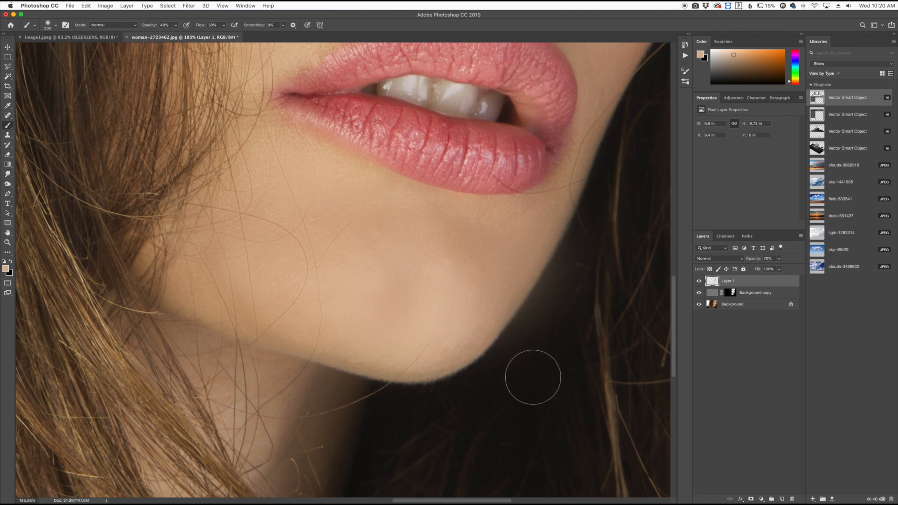
pyautogui.scroll(-3, 236, 340)
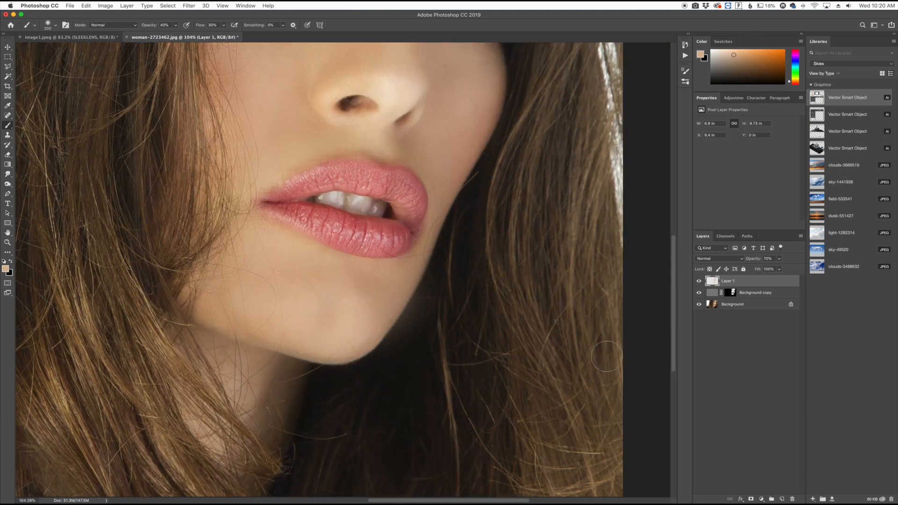
# Add a layer mask to the paint layer and mask out the spill beside the jawline with a smaller black brush at 100% opacity and flow
pyautogui.click(752, 499)
pyautogui.press('0')
pyautogui.moveTo(197, 26); pyautogui.dragTo(218, 26)
pyautogui.press('x')
pyautogui.press('[')
pyautogui.press('[')
pyautogui.press('[')
pyautogui.moveTo(439, 305)
pyautogui.mouseDown()
pyautogui.moveTo(442, 278)
pyautogui.moveTo(394, 344)
pyautogui.moveTo(441, 270)
pyautogui.moveTo(399, 354)
pyautogui.moveTo(327, 378)
pyautogui.moveTo(185, 336)
pyautogui.moveTo(287, 371)
pyautogui.moveTo(202, 339)
pyautogui.moveTo(312, 373)
pyautogui.moveTo(393, 369)
pyautogui.moveTo(430, 303)
pyautogui.moveTo(423, 311)
pyautogui.moveTo(451, 287)
pyautogui.mouseUp()
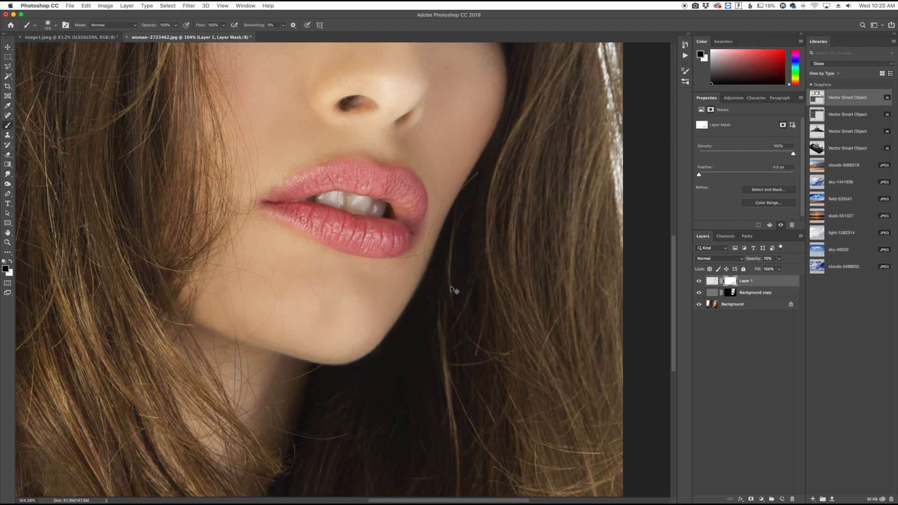
# Group the paint layer with the Background copy layer, and toggle the group's visibility to compare before and after
pyautogui.press('super+0')
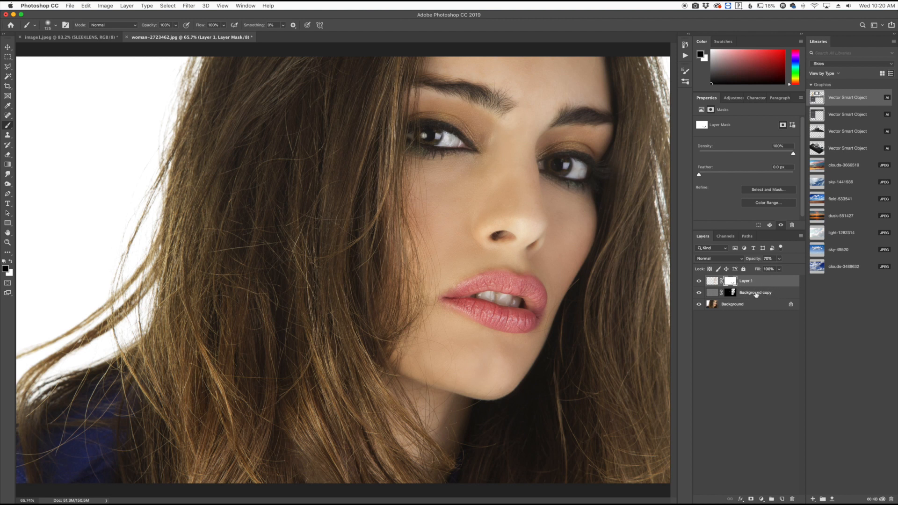
pyautogui.keyDown('shift'); pyautogui.click(757, 293); pyautogui.keyUp('shift')
pyautogui.press('super+g')
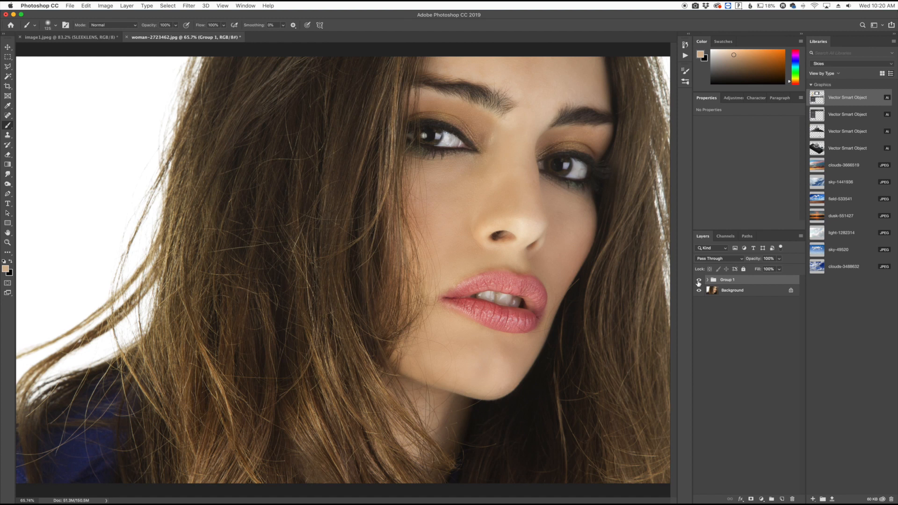
pyautogui.click(700, 281)
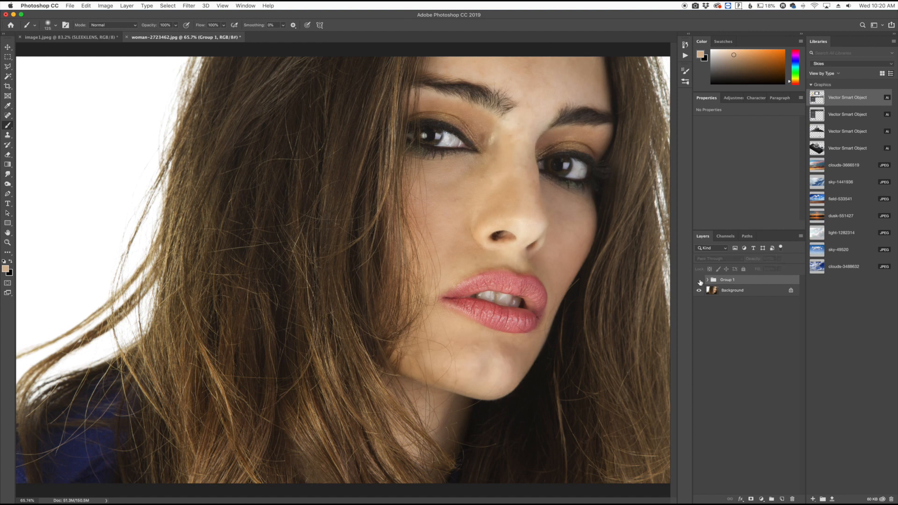
pyautogui.click(700, 280)
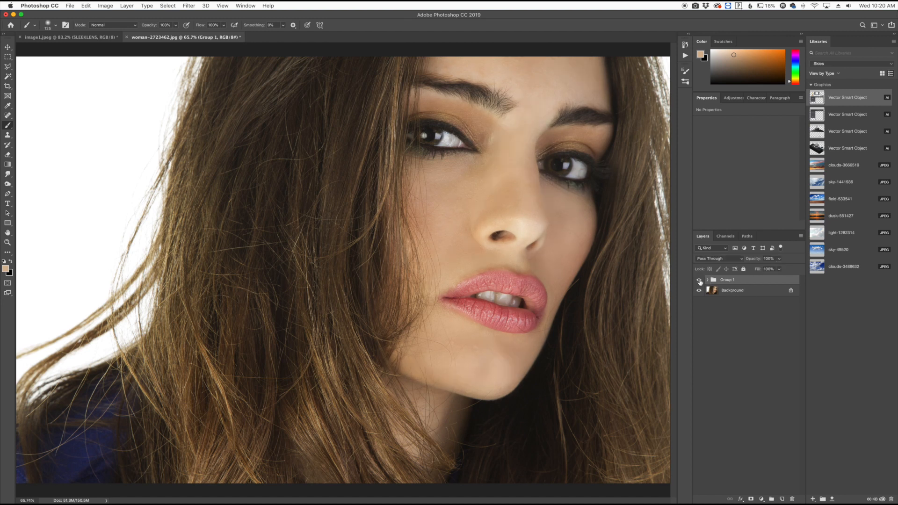